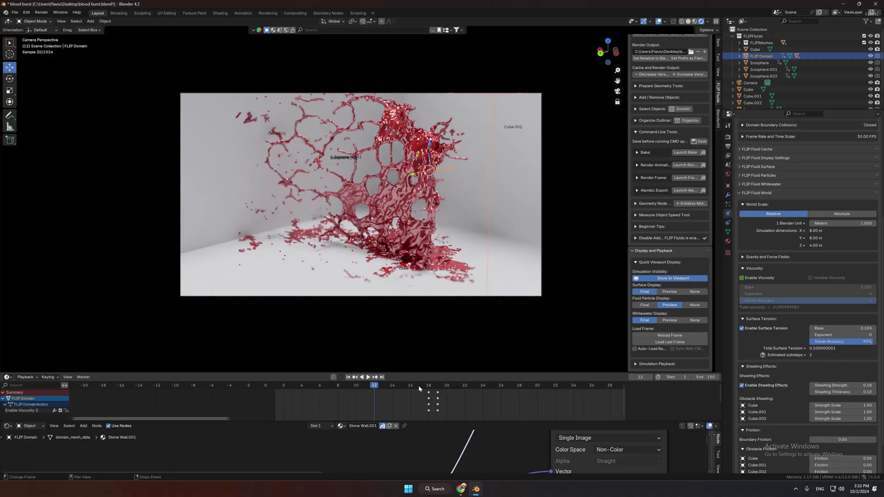
Step: View the finished blood burst simulation at frame 17
left_click(418, 386)
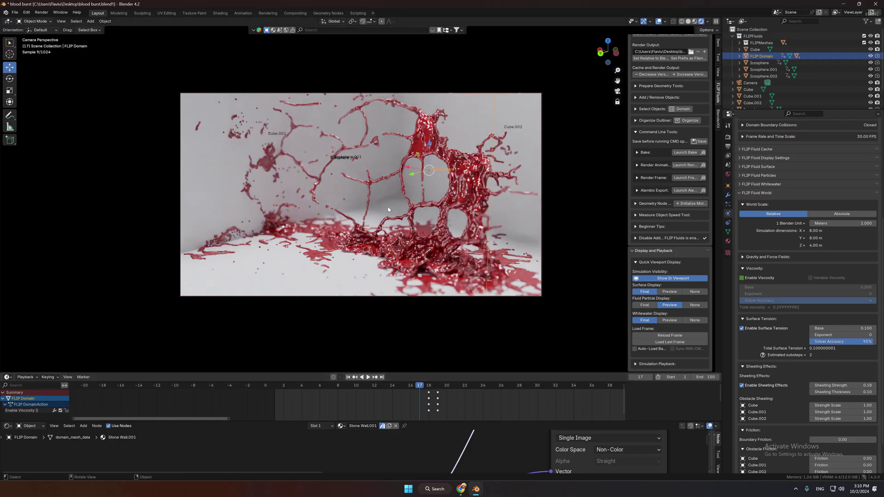
middle_click_drag(387, 210, 329, 197, "shift")
scroll(383, 213, "down", 1)
scroll(383, 214, "up", 1)
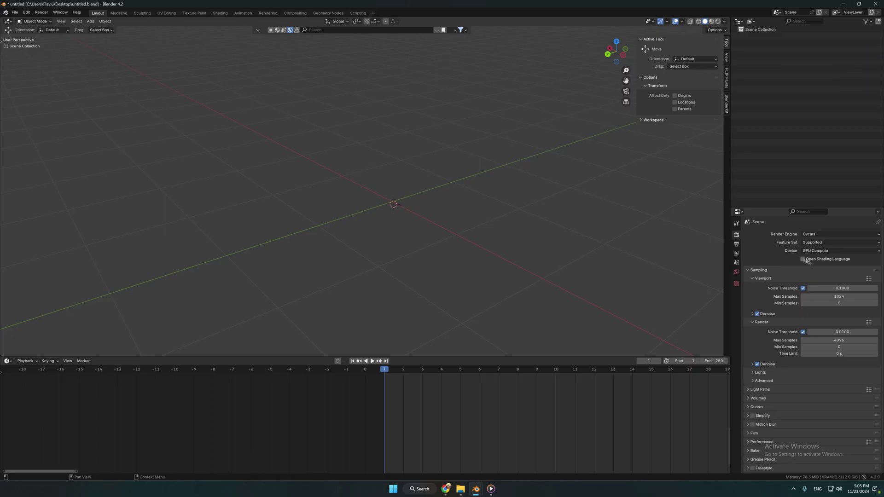
Step: Create a FLIP Fluids domain in the empty scene
left_click(737, 244)
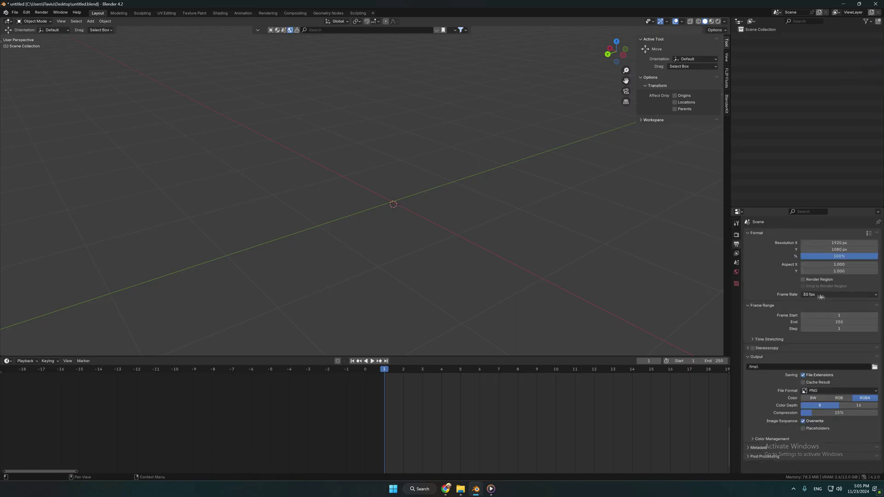
left_click(726, 78)
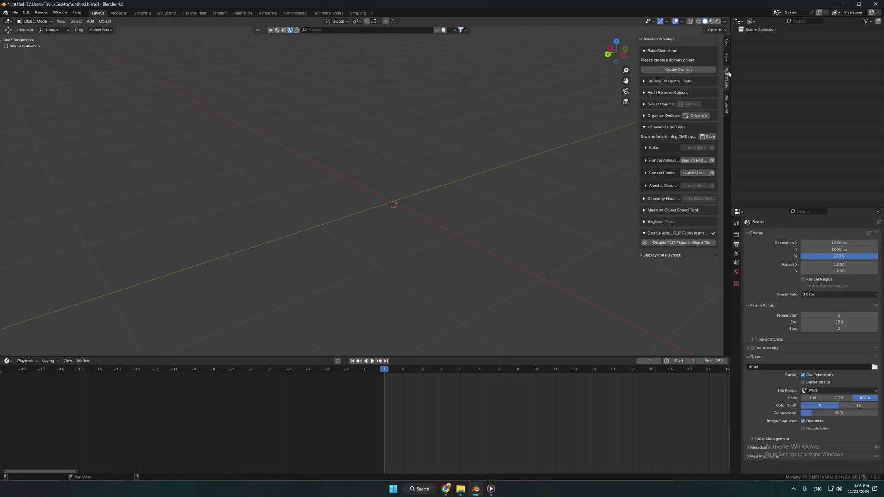
left_click(678, 72)
scroll(431, 214, "down", 2)
middle_click_drag(369, 184, 397, 198)
Step: Add a cube mesh and flatten it along Z into a floor slab covering the domain's base
left_click(88, 22)
mouse_move(97, 26)
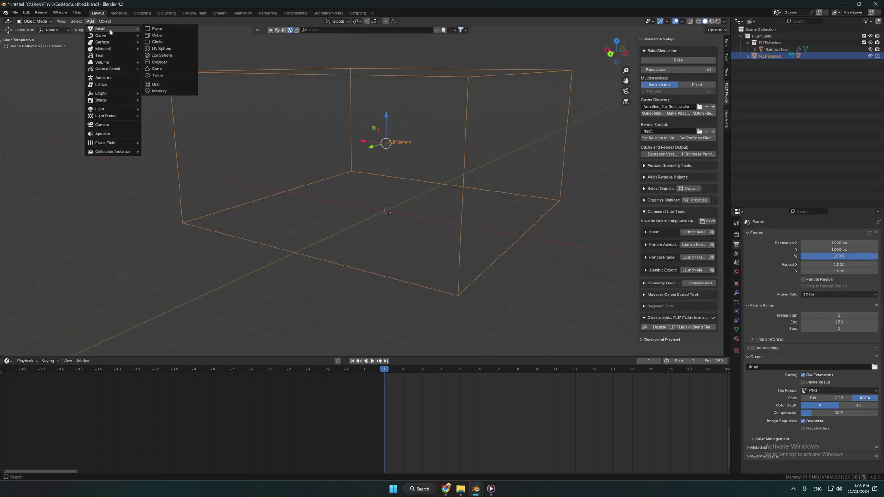
left_click(168, 37)
key("s")
key("z")
left_click(399, 216)
Step: Duplicate the floor slab, raise the copy along Z, thin it along X and place it as a wall at the domain's X edge
key("shift+d")
key("z")
left_click(409, 201)
key("s")
key("x")
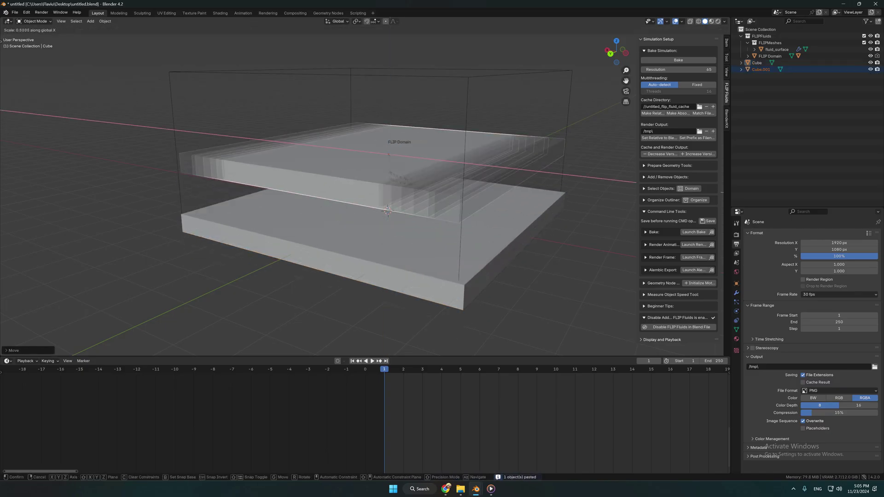
left_click(390, 177)
key("g")
key("x")
left_click(288, 161)
Step: Copy a slab, reshape it into a second upright wall and move it along Y to the floor's rear edge
left_click(293, 245)
key("ctrl+c")
key("ctrl+v")
key("g")
key("x")
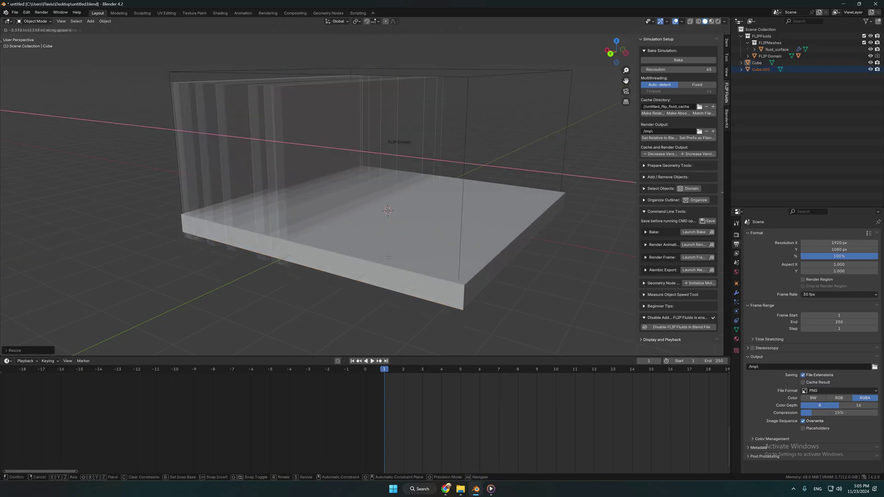
left_click(489, 269)
key("s")
key("y")
left_click(393, 174)
key("g")
key("y")
left_click(453, 152)
key("s")
key("x")
left_click(793, 158)
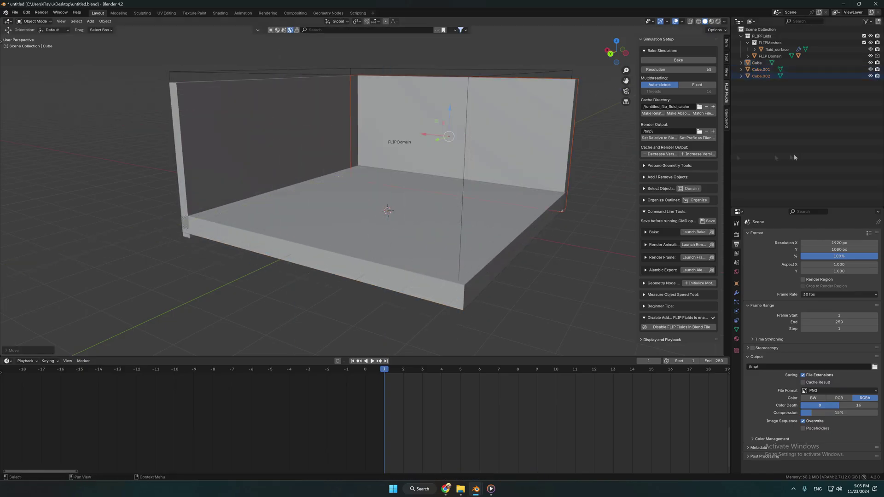
left_click(793, 158)
Step: Add FLIP Fluid physics to the floor slab and set its type to Obstacle
scroll(351, 162, "down", 1)
middle_click_drag(351, 162, 364, 176)
left_click(364, 176)
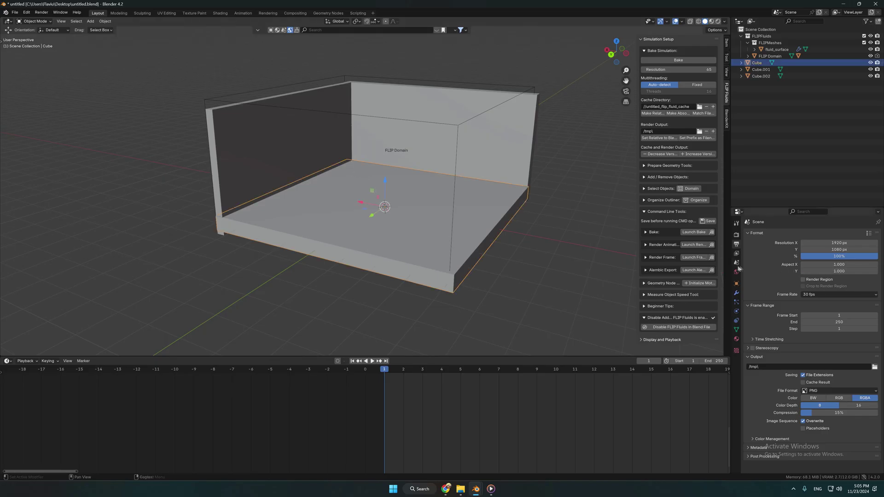
left_click(736, 312)
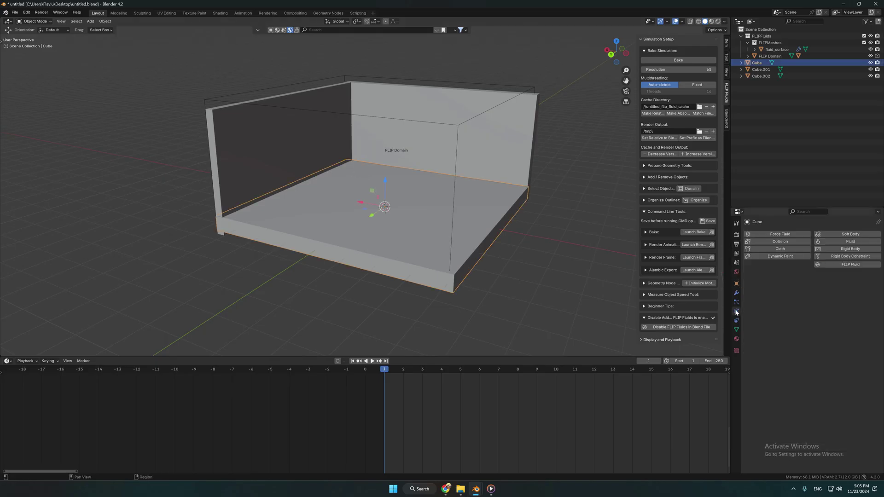
left_click(846, 265)
left_click(812, 285)
left_click(801, 316)
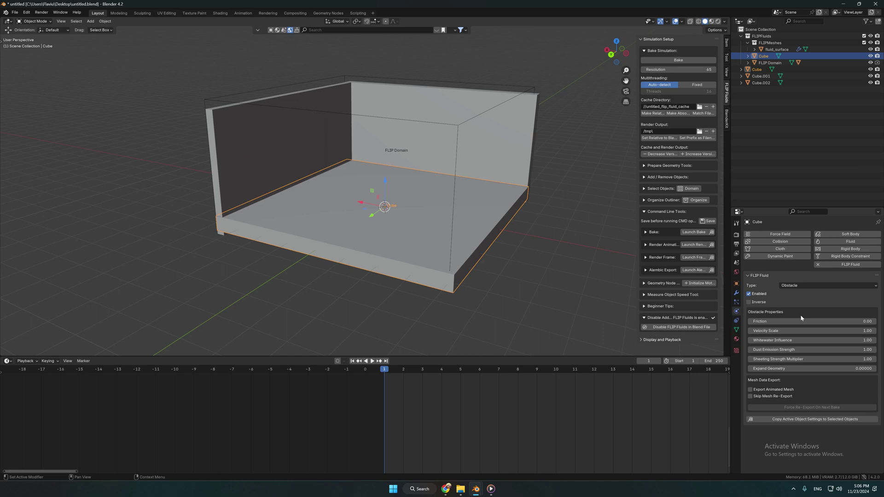
Step: Add FLIP Fluid physics to both walls and set each one's type to Obstacle
left_click(500, 151)
left_click(847, 264)
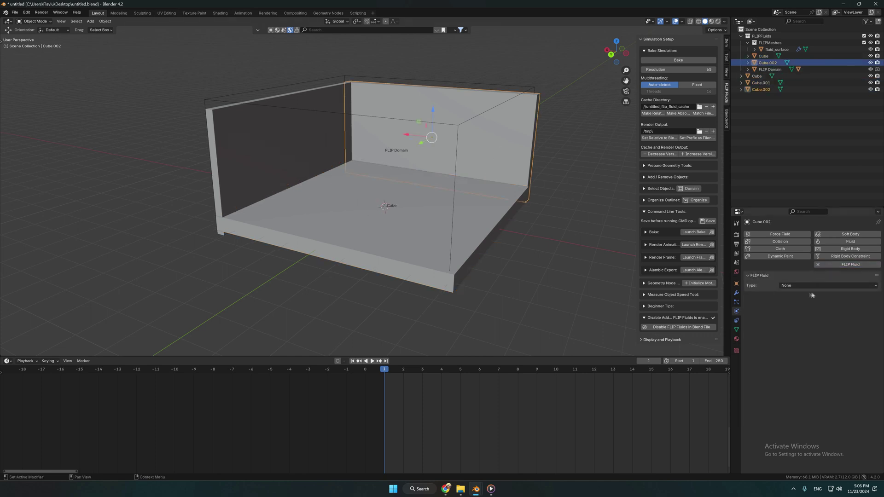
left_click(813, 285)
left_click(801, 316)
left_click(301, 137)
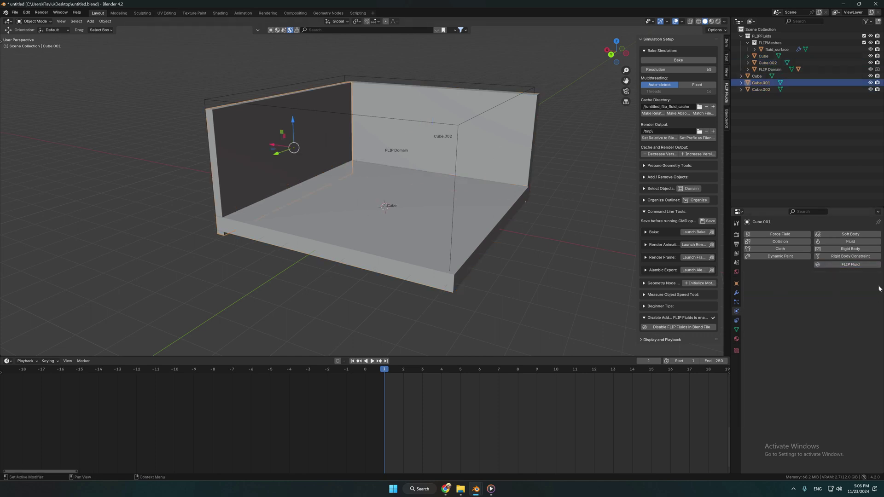
left_click(847, 264)
left_click(813, 286)
left_click(805, 316)
Step: Add an ico sphere and raise it above the floor to about 0.94 m on Z
scroll(410, 156, "up", 5)
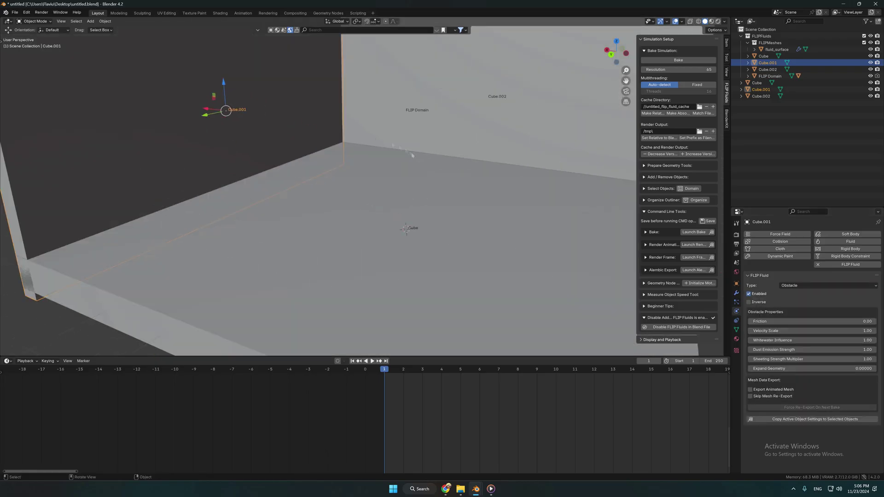
middle_click_drag(410, 155, 388, 172)
scroll(388, 172, "down", 5)
left_click(157, 83)
left_click(91, 21)
mouse_move(115, 29)
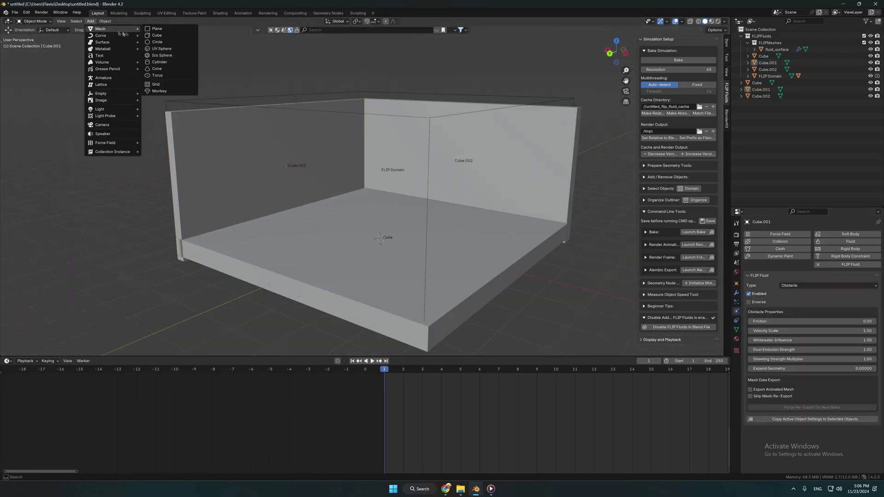
left_click(167, 55)
scroll(384, 229, "up", 3)
left_click_drag(394, 253, 393, 201)
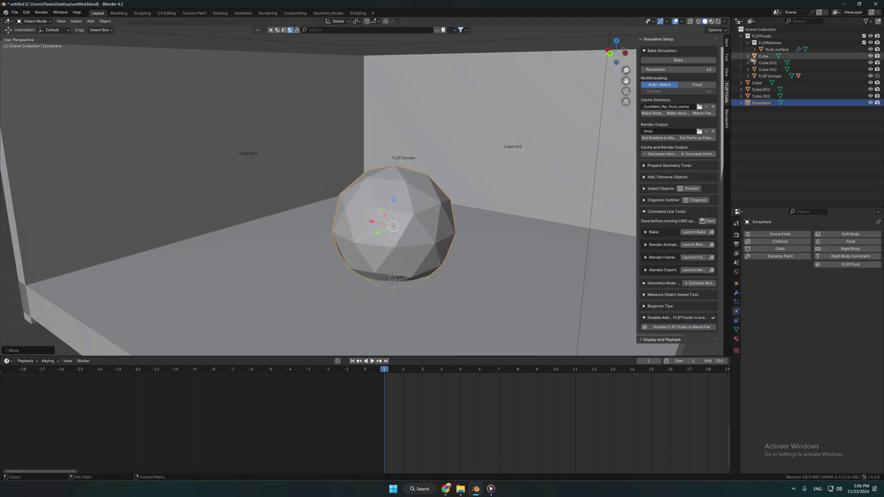
Step: Set the ico sphere's dimensions to 0.1 m in X, 0.1 m in Y and 0.25 m in Z
left_click(726, 43)
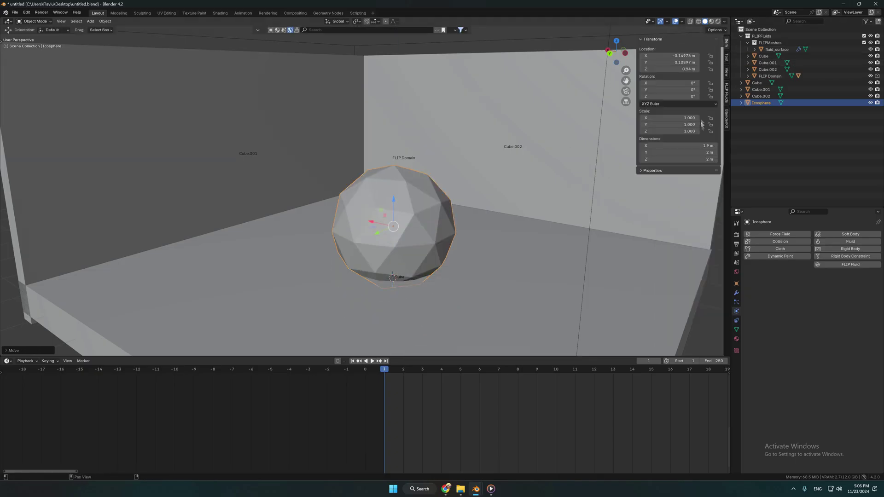
left_click(698, 158)
type("0.25")
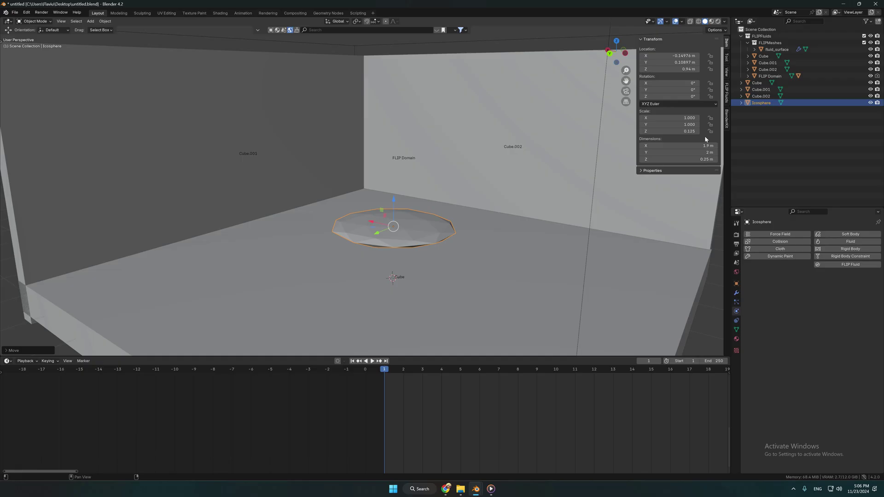
key("shift+Tab")
key("BackSpace")
type("0.1")
key("Return")
left_click(708, 145)
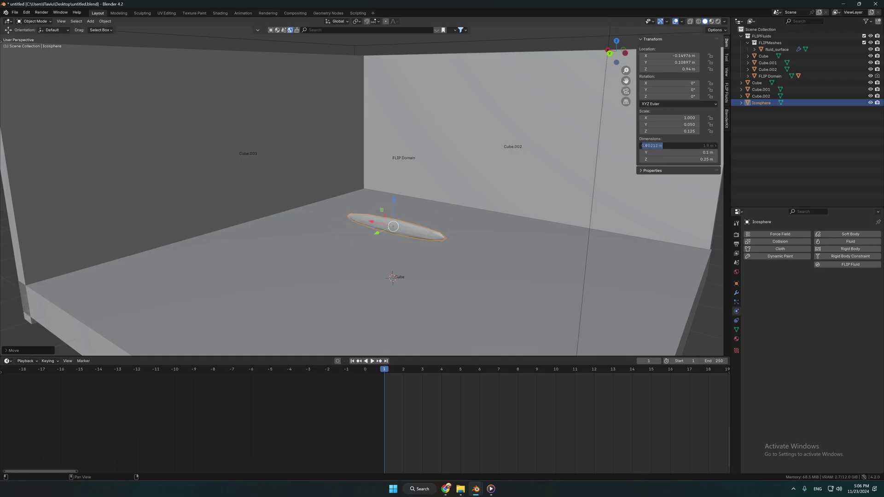
type("0.1")
key("Return")
Step: Duplicate the elongated ico sphere and move the copy along Y beside the original
scroll(397, 264, "up", 4)
middle_click_drag(412, 269, 387, 191, "shift")
key("ctrl+c")
key("ctrl+v")
key("x")
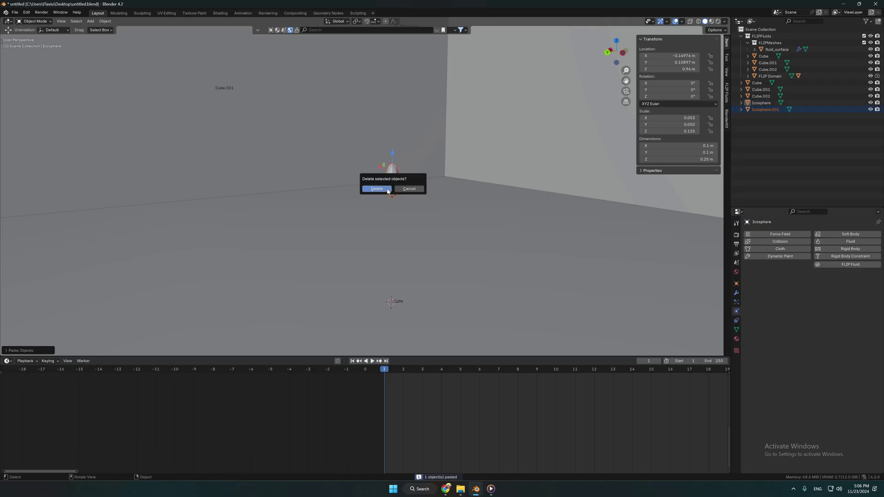
key("Escape")
key("g")
key("z")
key("x")
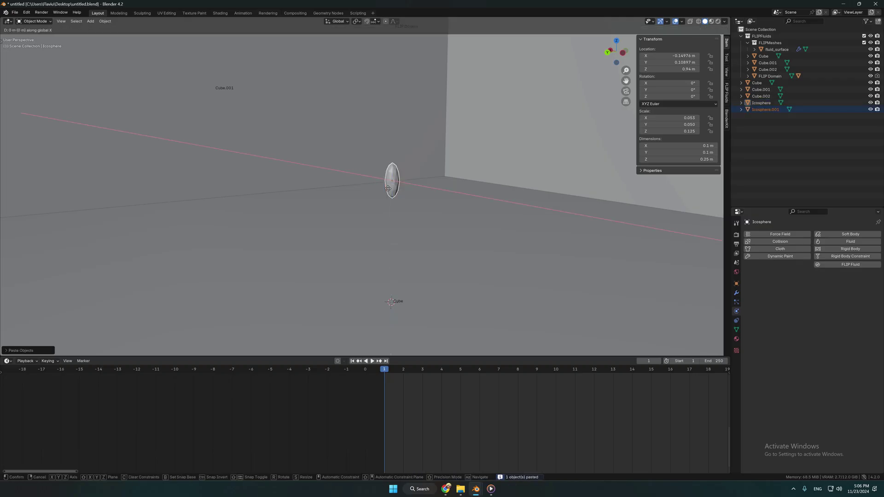
key("y")
left_click(371, 188)
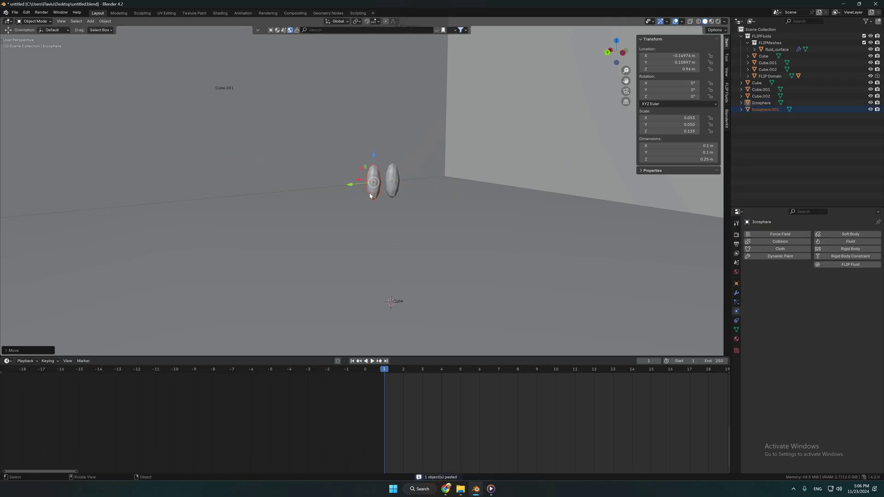
Step: Paste a third ico sphere and position it between the other two, offset along X
middle_click_drag(371, 189, 368, 196)
scroll(363, 200, "up", 2)
key("ctrl+v")
key("g")
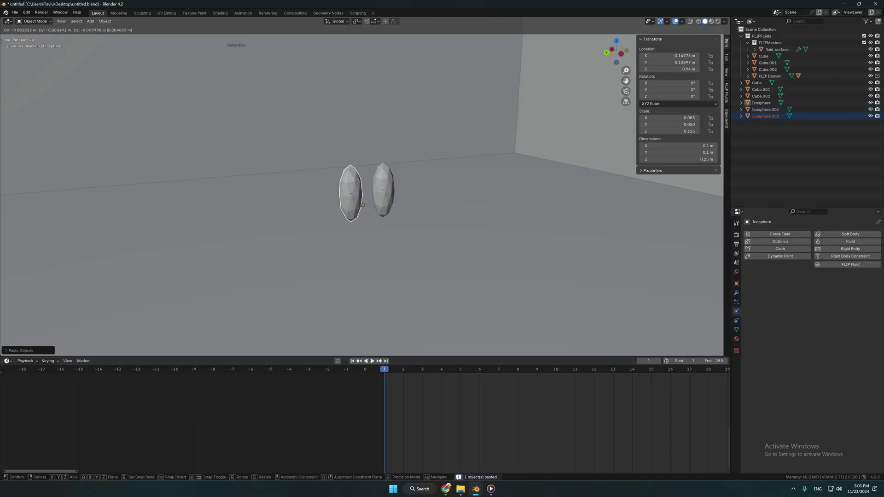
key("z")
key("y")
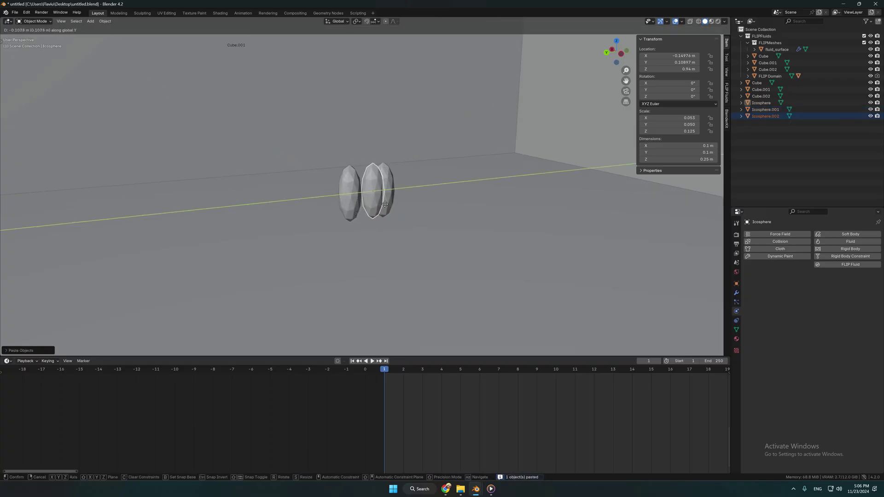
left_click(380, 207)
left_click_drag(361, 188, 346, 181)
Step: Set the third ico sphere's Z dimension to 0.3 m
left_click(697, 159)
key("BackSpace")
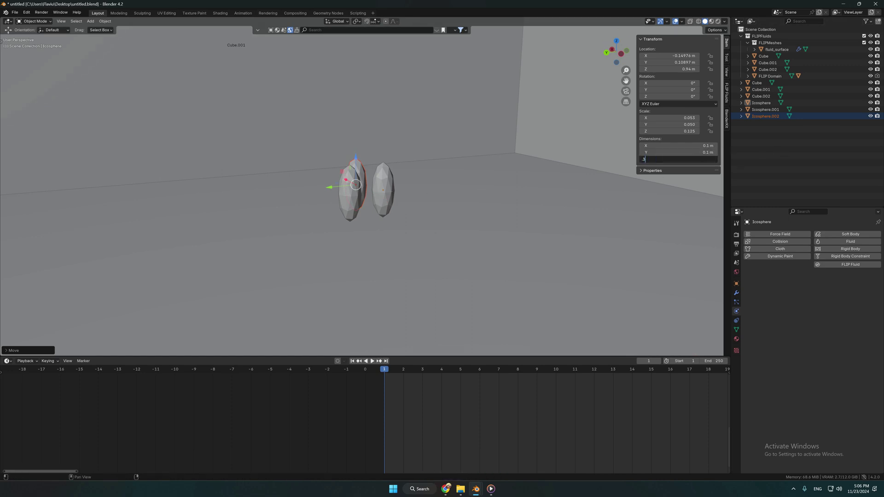
key("Return")
Step: Rotate the third ico sphere about 6.7° around the Y axis
middle_click_drag(380, 193, 447, 179)
left_click(447, 179)
key("r")
key("x")
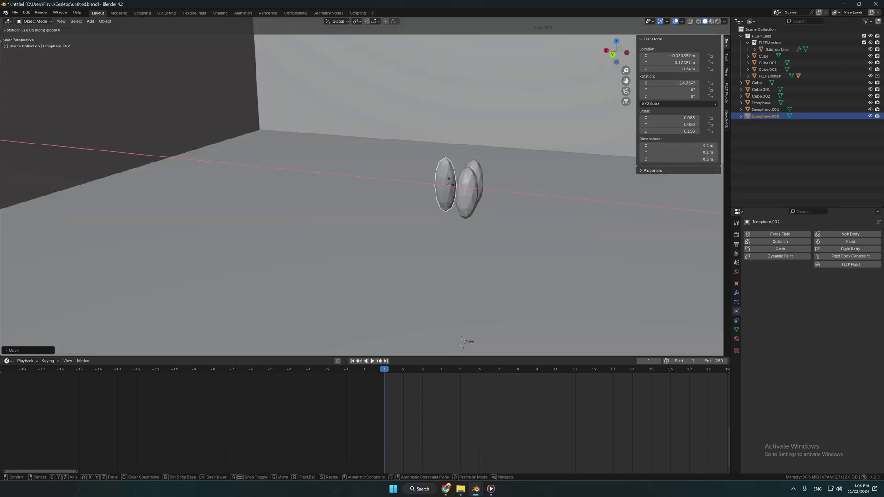
key("z")
key("y")
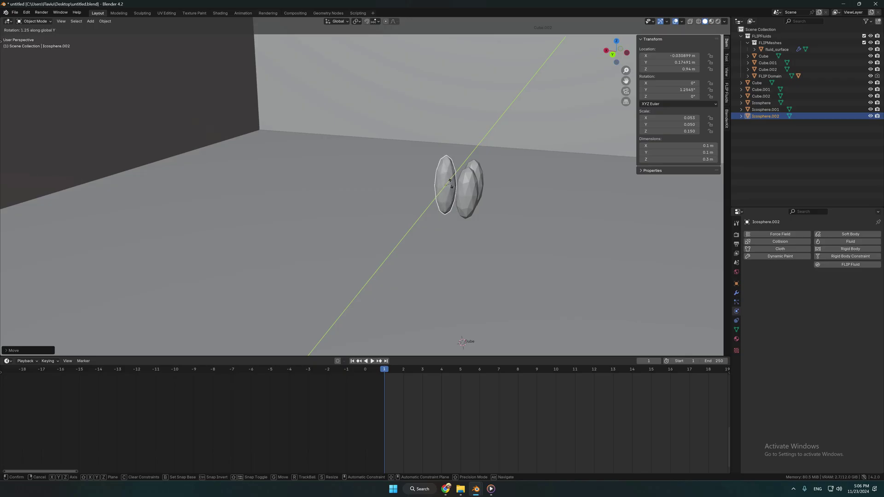
left_click(449, 184)
middle_click_drag(448, 184, 426, 192)
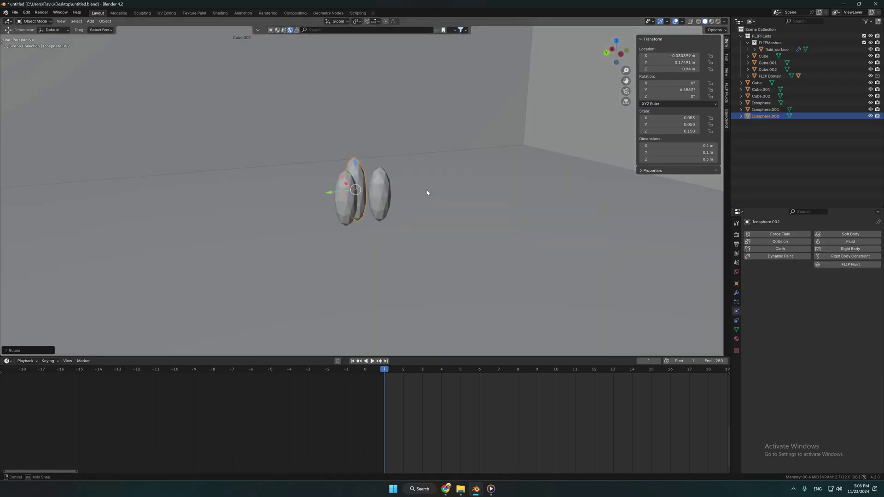
Step: Add FLIP Fluid physics to the tilted ico sphere and set its type to Inflow
left_click(849, 265)
left_click(828, 286)
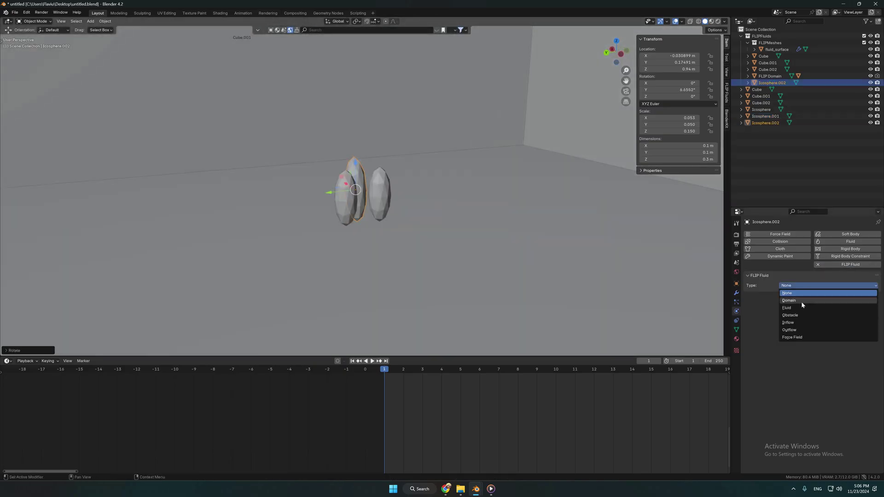
left_click(828, 320)
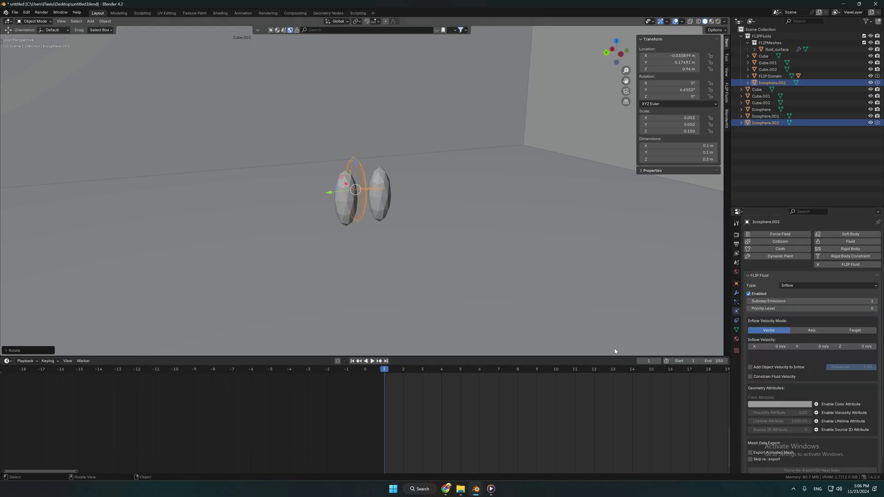
Step: Enlarge the timeline area and set the inflow's X velocity to -10 m/s
left_click_drag(613, 355, 604, 304)
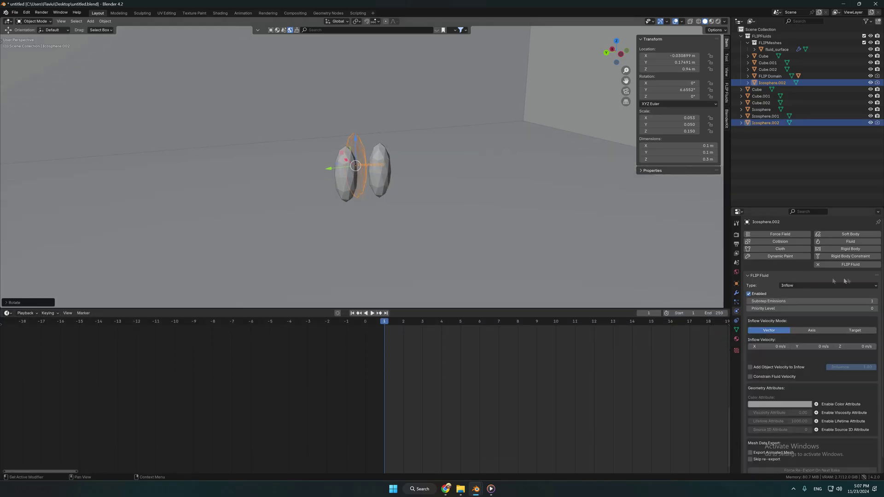
scroll(810, 278, "down", 1)
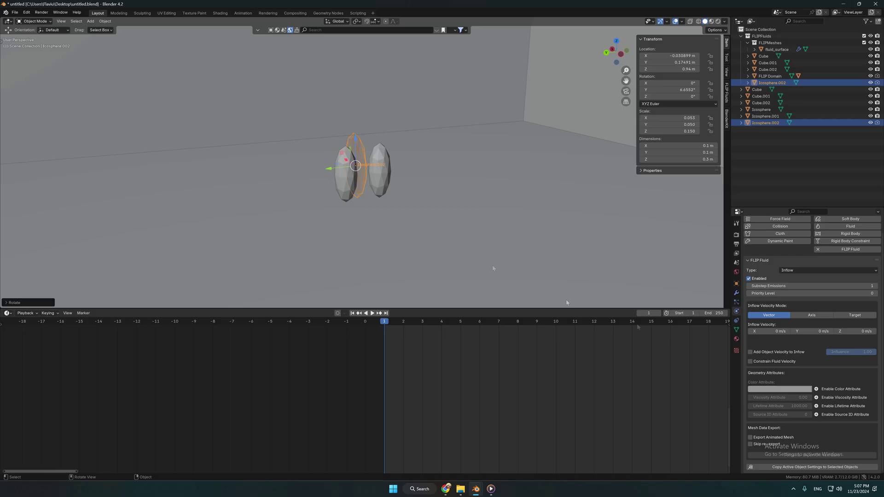
left_click(778, 332)
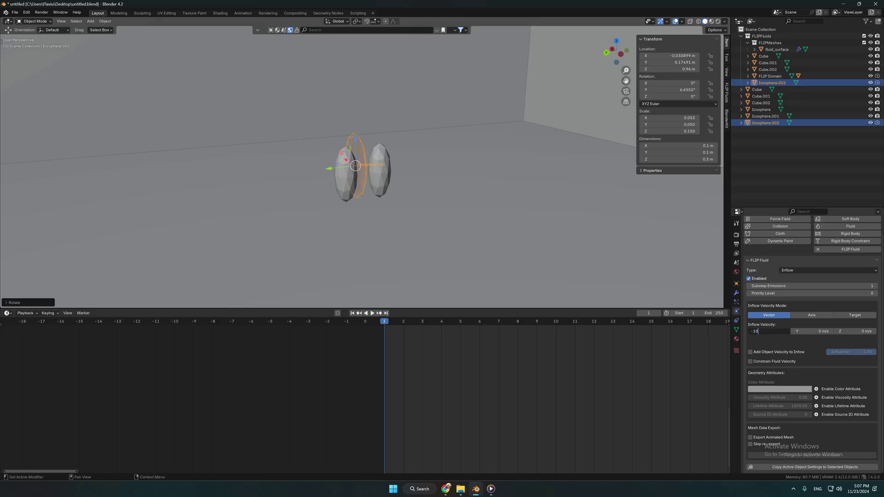
type("-10")
key("Return")
Step: Insert a keyframe on the inflow's Enabled setting at frame 1
right_click(754, 281)
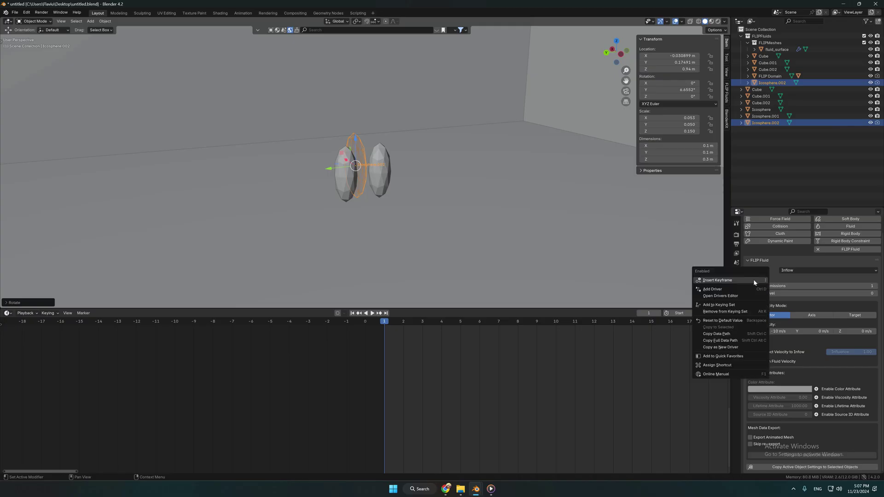
left_click(718, 281)
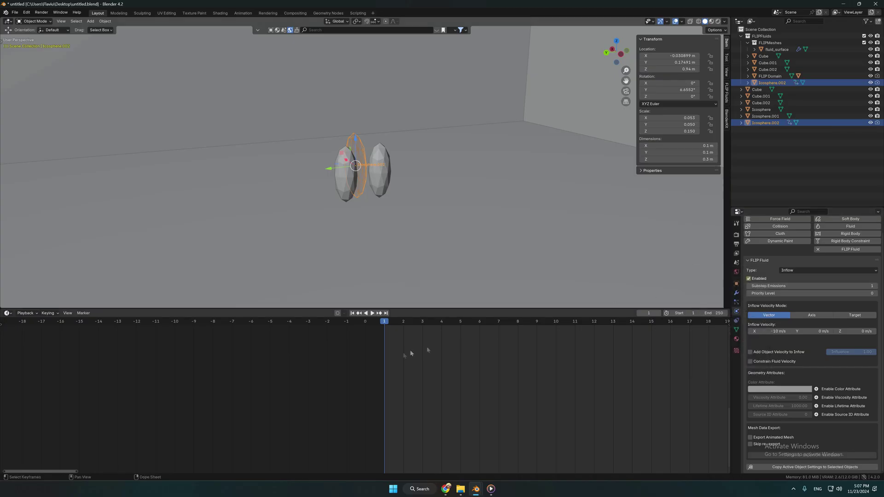
Step: Disable the tilted ico sphere's inflow at frame 2 and insert a keyframe on its Enabled setting
key("space")
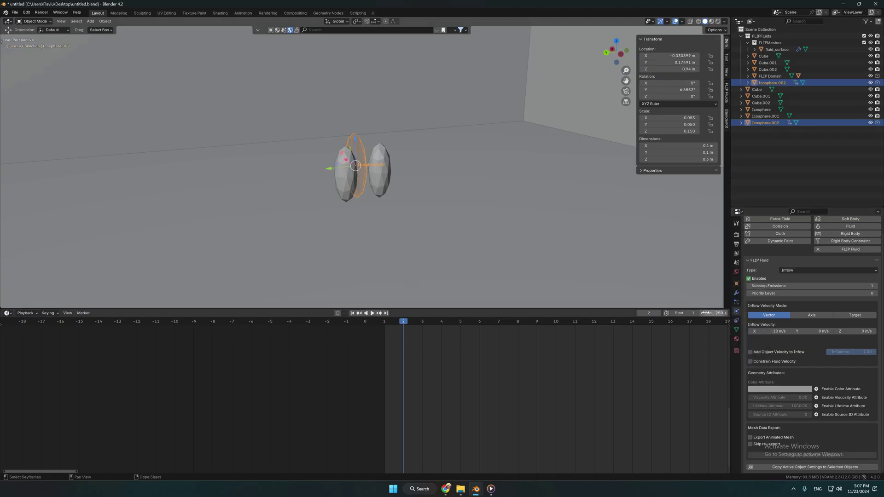
right_click(748, 279)
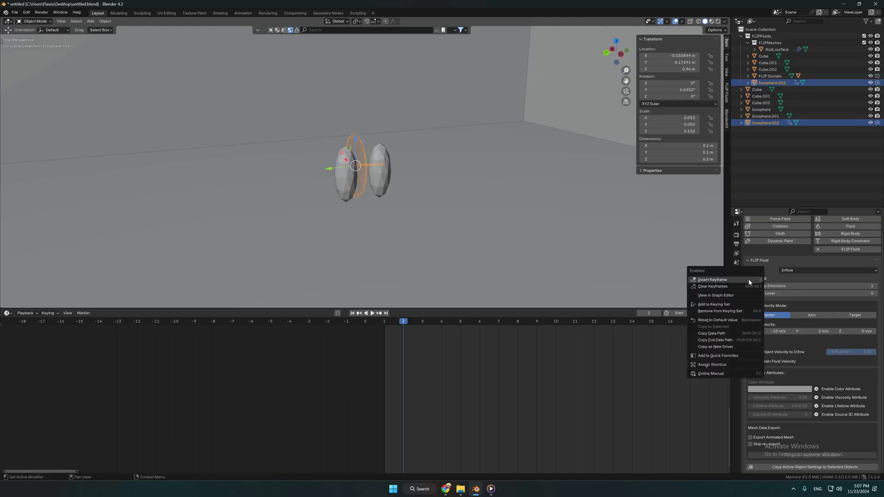
left_click(749, 279)
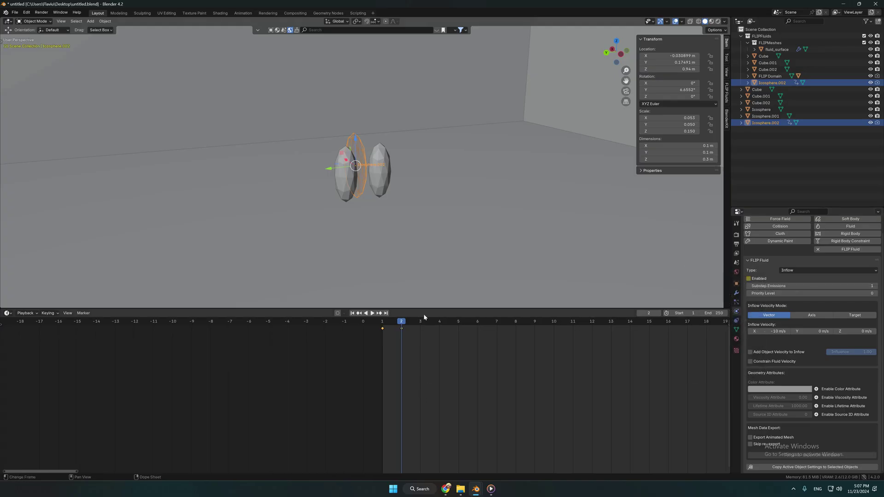
Step: Set up the first ico sphere as a FLIP Fluid Inflow with a Y velocity of 7 m/s
left_click(383, 178)
left_click(824, 286)
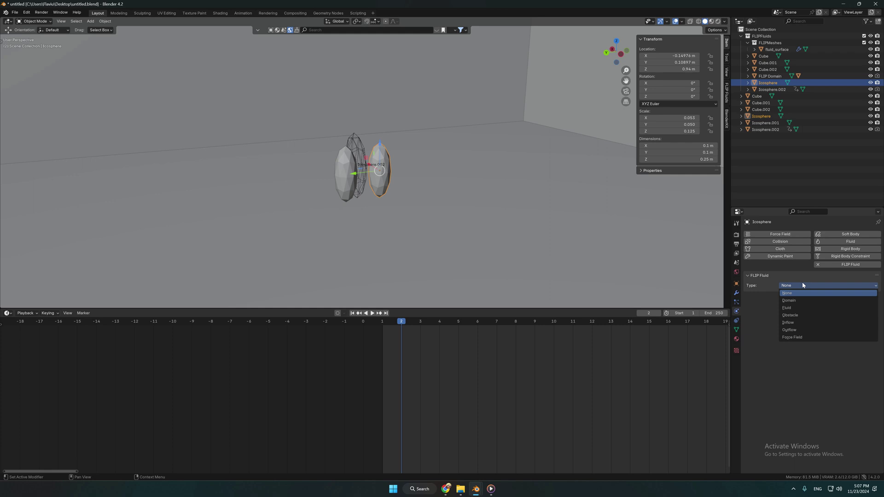
left_click(792, 322)
left_click(801, 346)
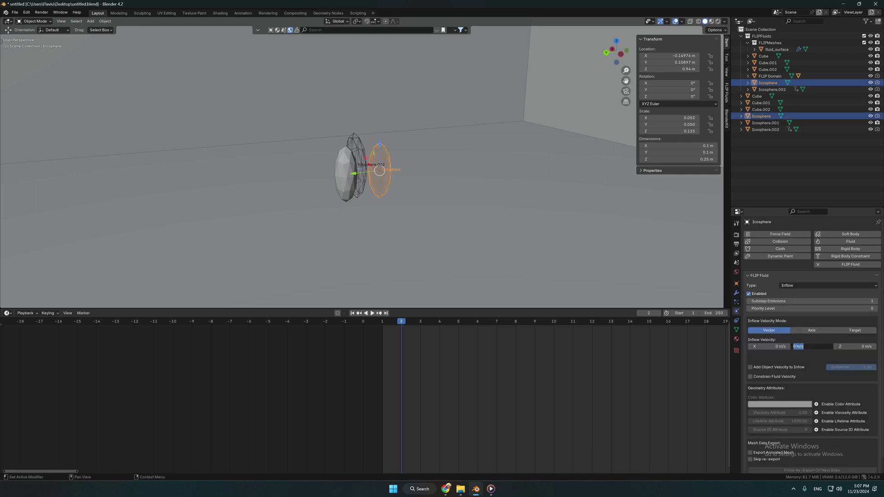
key("Return")
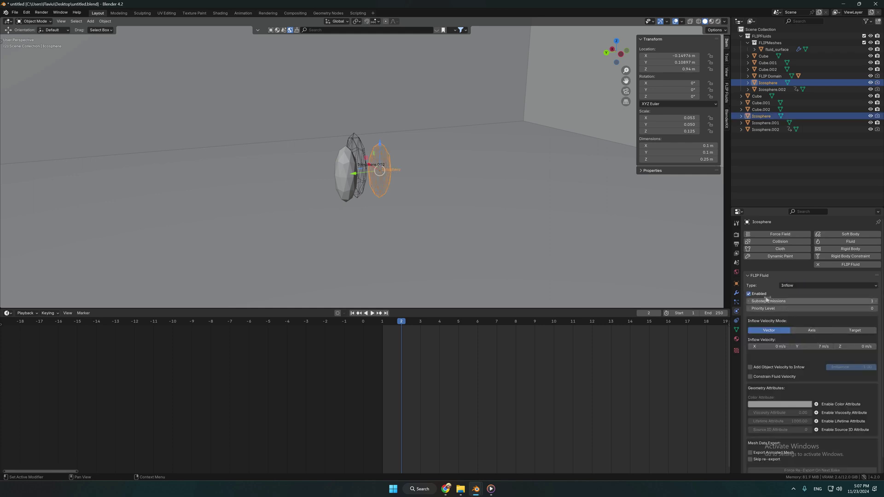
Step: Keyframe the first ico sphere's Enabled setting off at frame 2 and on at frame 1
right_click(749, 293)
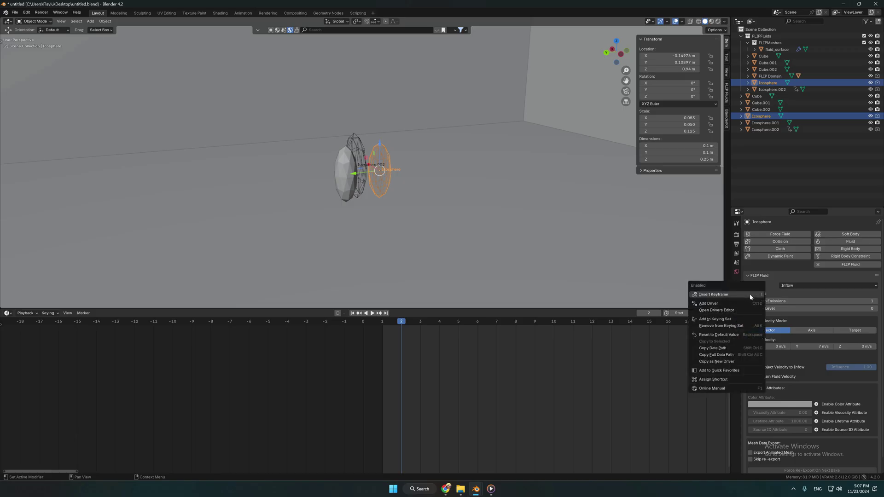
left_click(735, 292)
left_click(384, 325)
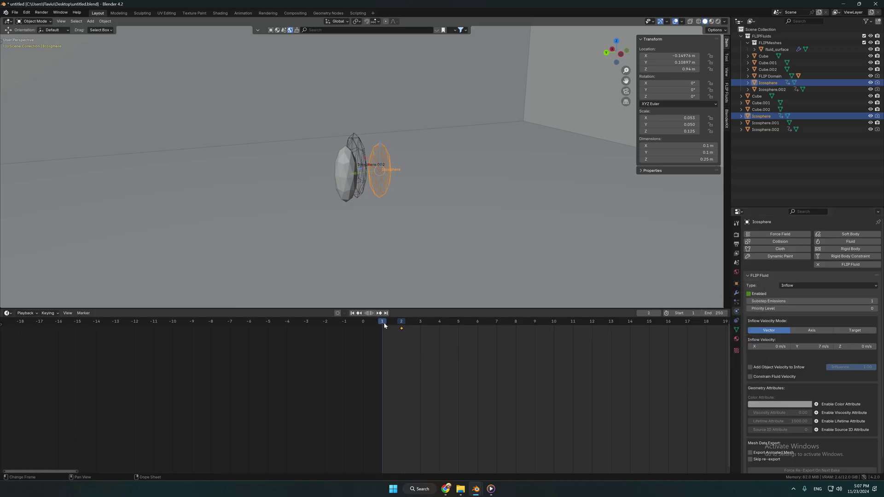
left_click(749, 294)
right_click(750, 295)
left_click(750, 296)
Step: Add FLIP Fluid physics to the remaining solid ico sphere and set its type to Inflow
left_click(343, 183)
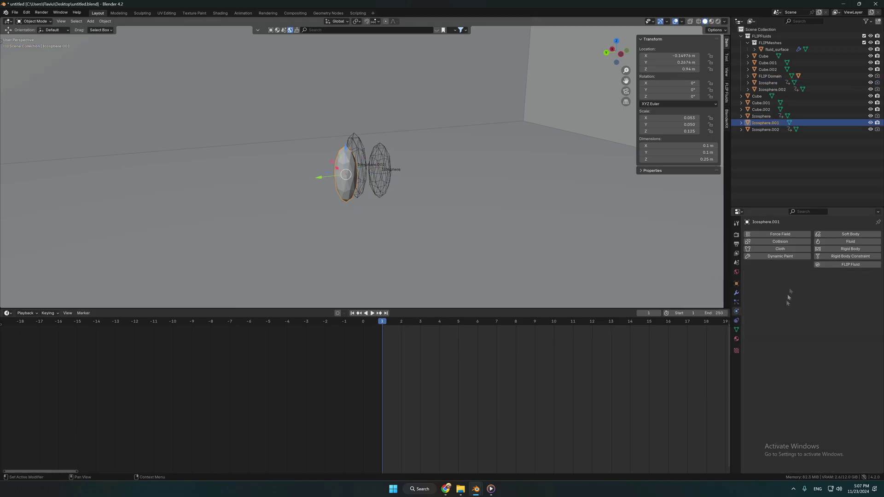
left_click(850, 265)
left_click(828, 285)
left_click(810, 318)
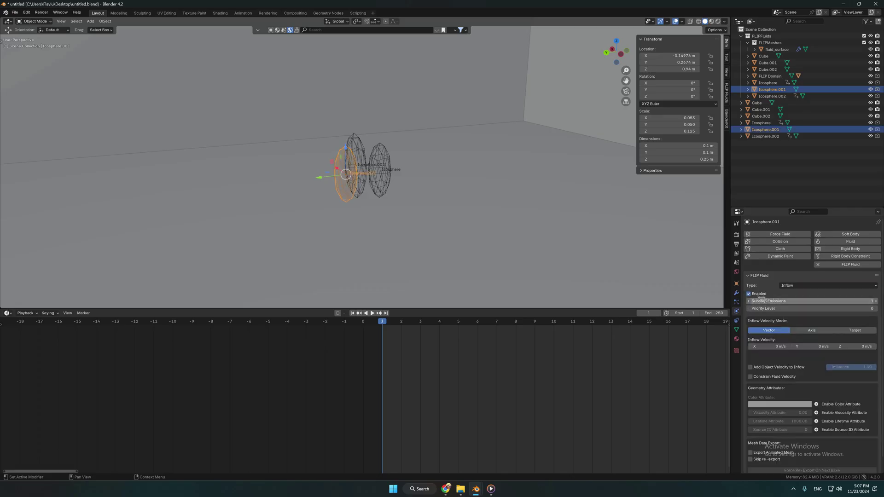
Step: Keyframe this inflow's Enabled setting at frame 1 and set its Y velocity to -7 m/s
right_click(758, 295)
key("Escape")
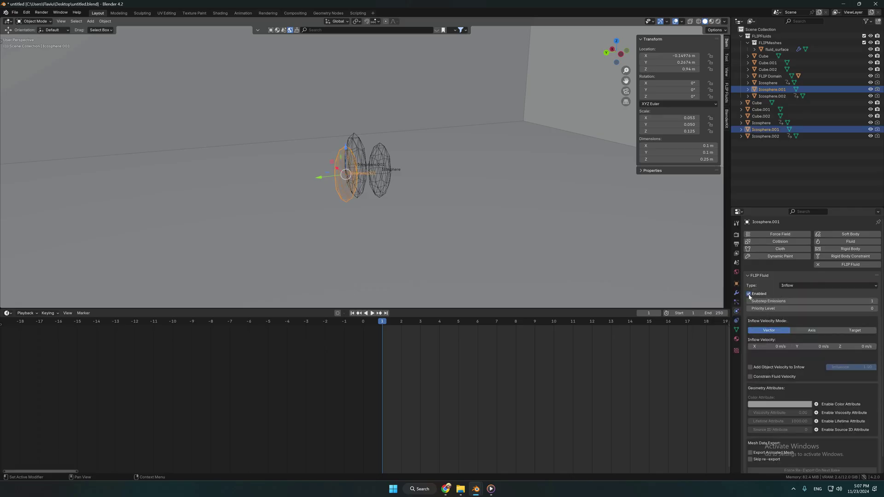
left_click(813, 346)
type("05")
key("Return")
left_click(817, 345)
type("-7")
key("Return")
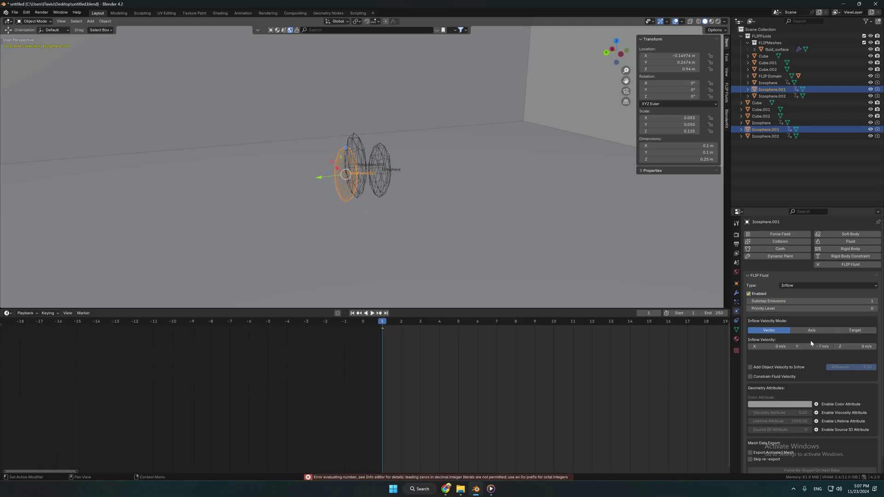
Step: Disable the Icosphere.001 inflow at frame 2 and keyframe its Enabled setting there
left_click(402, 323)
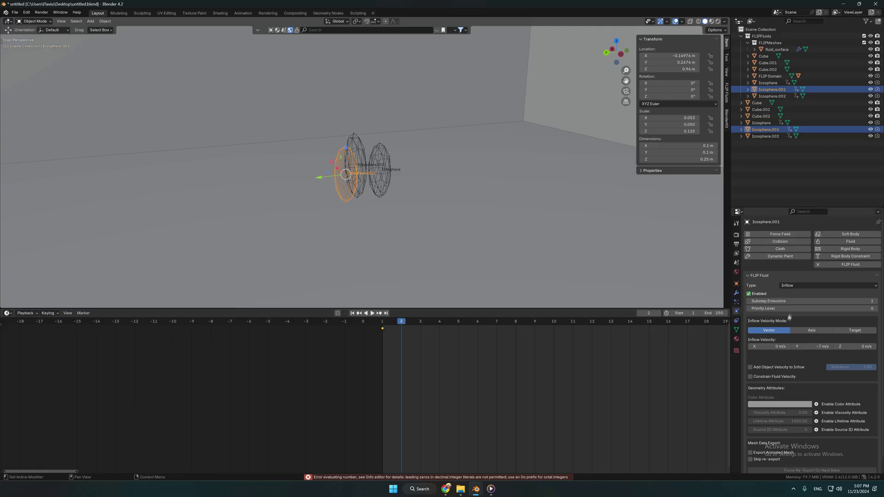
left_click(752, 295)
right_click(750, 293)
left_click(744, 294)
Step: Select all three ico spheres together and move them along the positive X axis, away from the centre of the floor
scroll(410, 217, "down", 5)
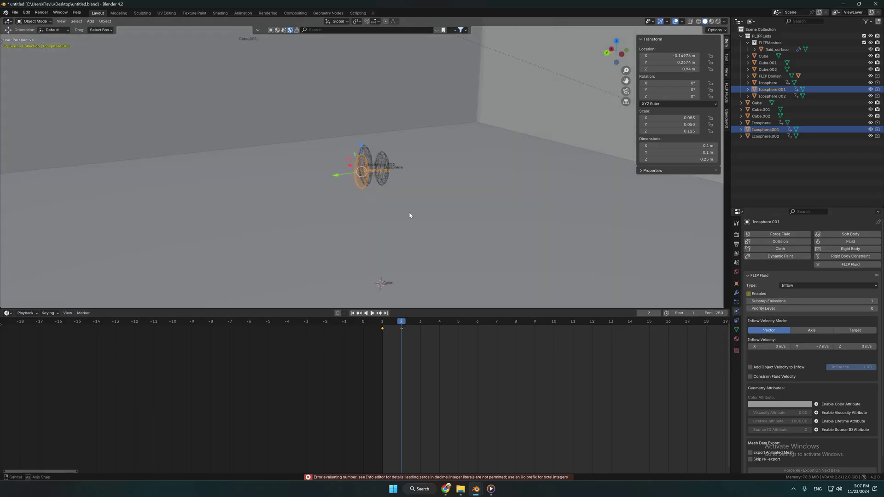
scroll(442, 208, "down", 4)
middle_click_drag(452, 209, 474, 203)
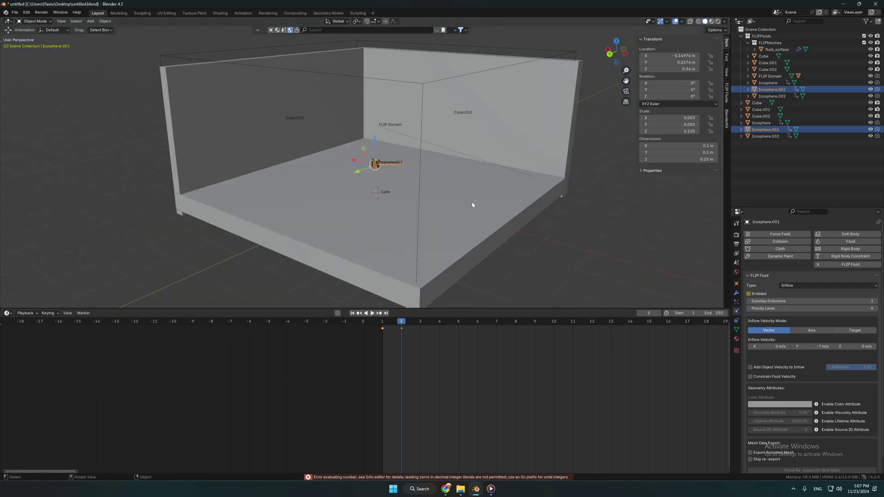
left_click(764, 137)
left_click(762, 123, "shift")
scroll(368, 166, "up", 1)
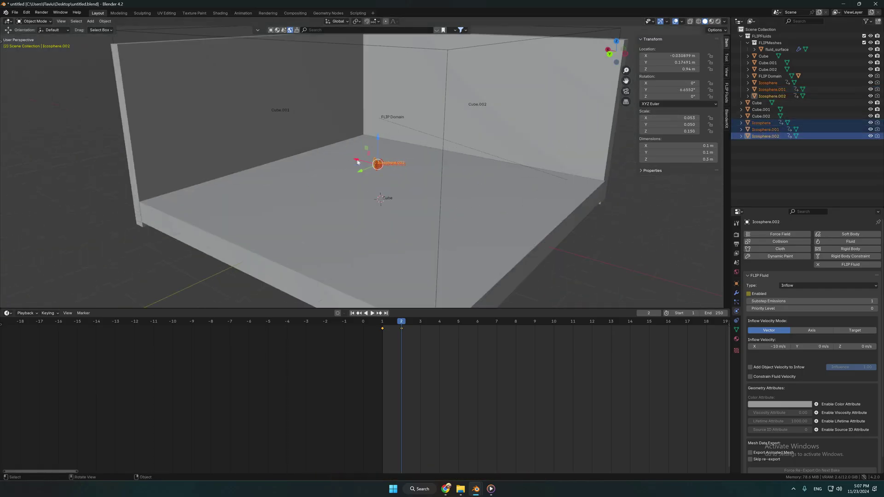
left_click_drag(352, 160, 325, 96)
Step: Select the FLIP Domain and enable viscosity, surface tension and sheeting effects in its FLIP Fluid World settings
left_click(438, 209)
scroll(442, 213, "down", 3)
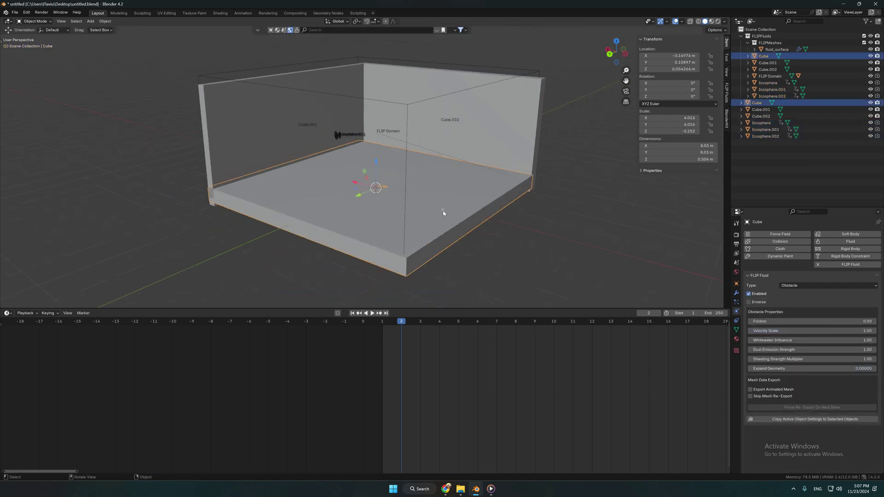
left_click(407, 113)
left_click(407, 120)
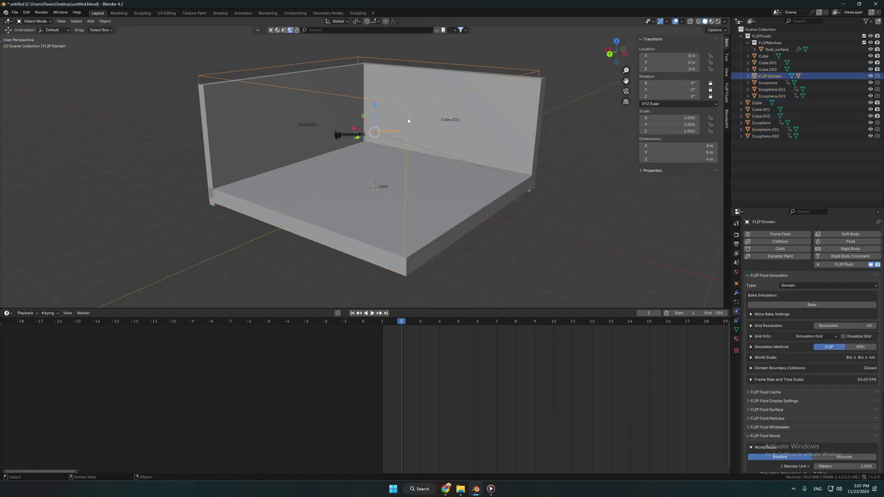
middle_click_drag(399, 213, 399, 199)
left_click_drag(776, 207, 771, 174)
scroll(768, 265, "down", 6)
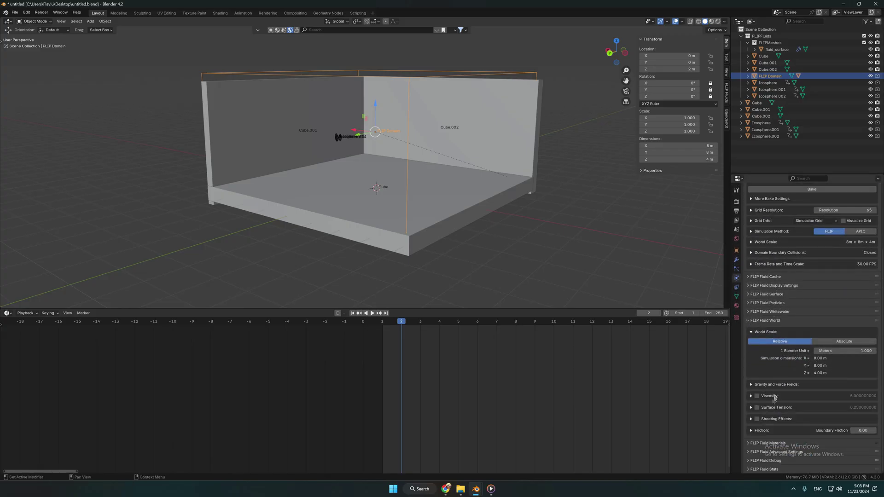
left_click(751, 408)
scroll(755, 386, "down", 2)
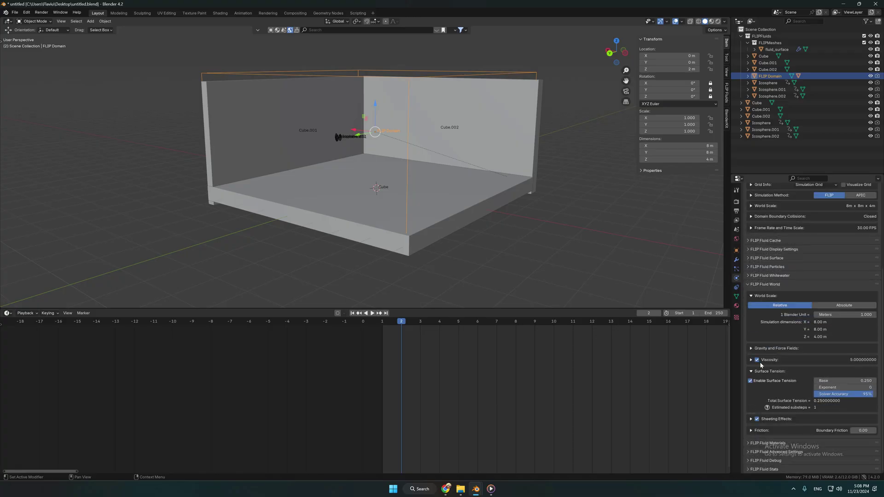
Step: Set the domain's base viscosity to 0.3 and keyframe Enable Viscosity as on at frame 20
scroll(581, 326, "down", 6)
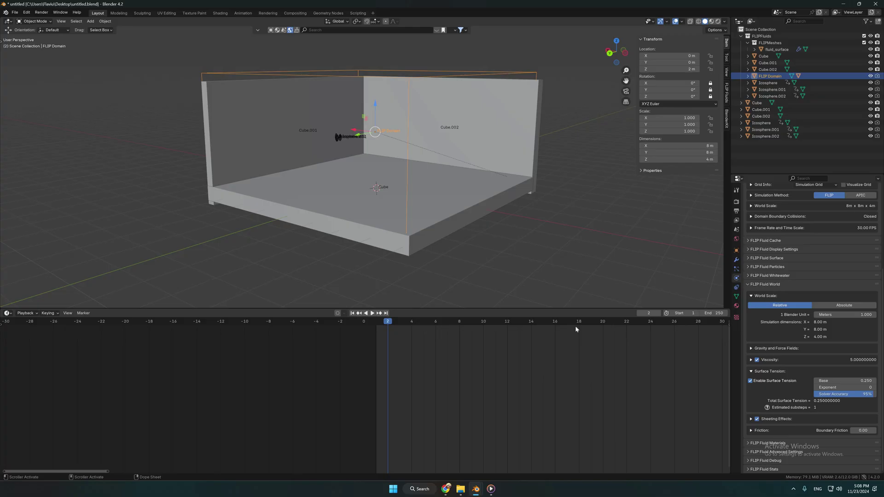
left_click_drag(597, 324, 601, 324)
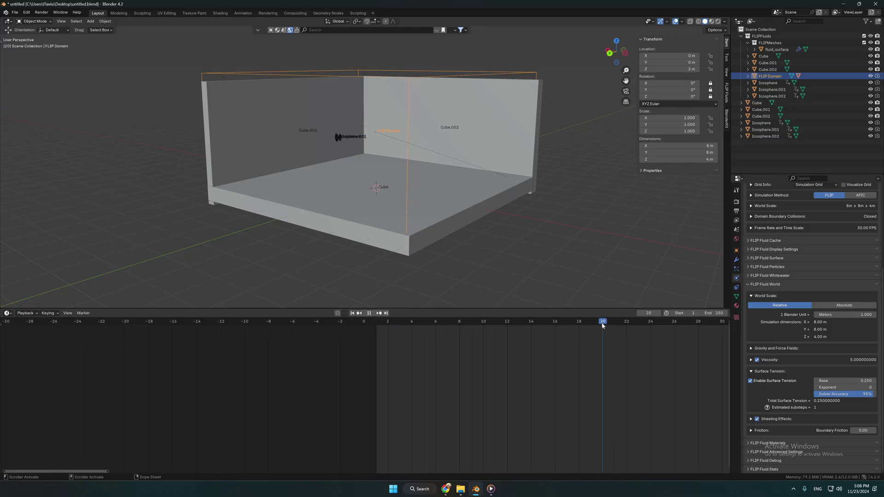
left_click(751, 360)
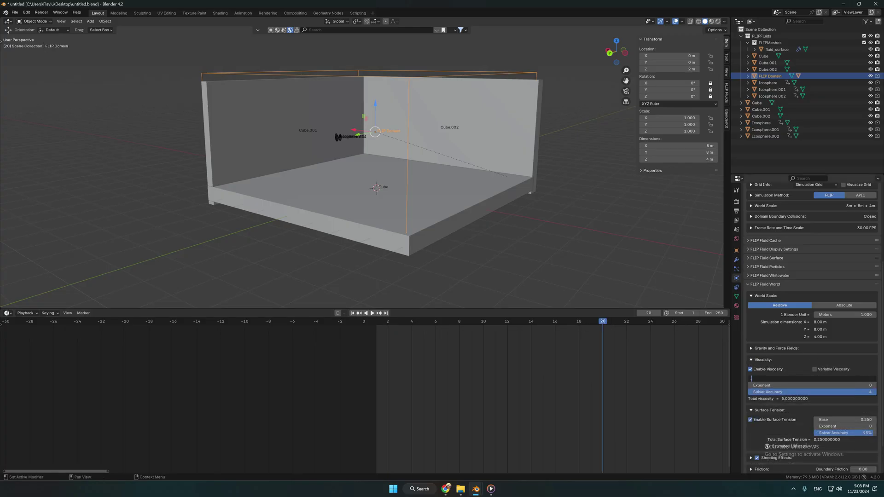
type("0.3")
key("Return")
right_click(757, 372)
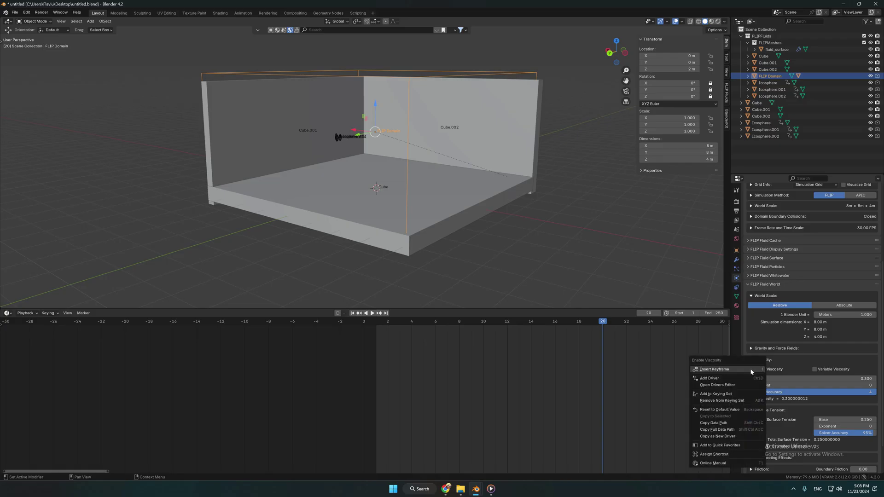
left_click(748, 369)
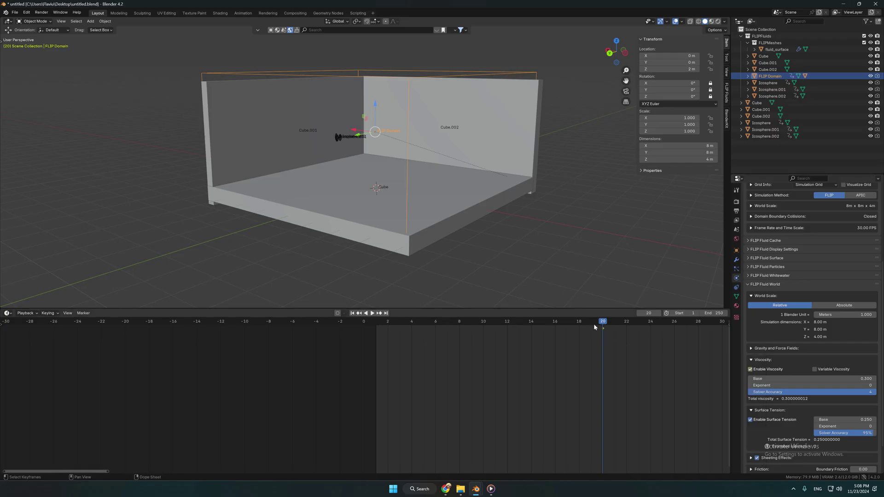
Step: Turn off Enable Viscosity at frame 18 and insert a keyframe on it
left_click(580, 327)
right_click(749, 370)
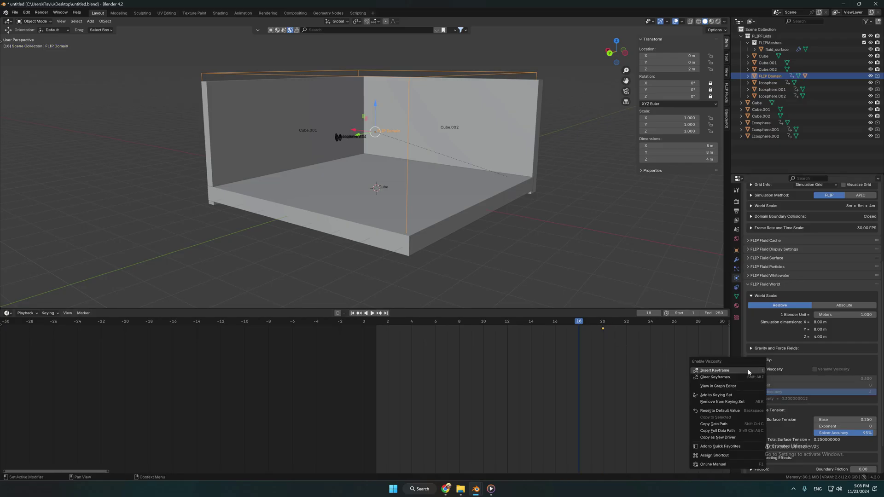
left_click(714, 370)
Step: Set the domain's base surface tension to 0.1 and its sheeting strength to 0.2
scroll(810, 377, "down", 2)
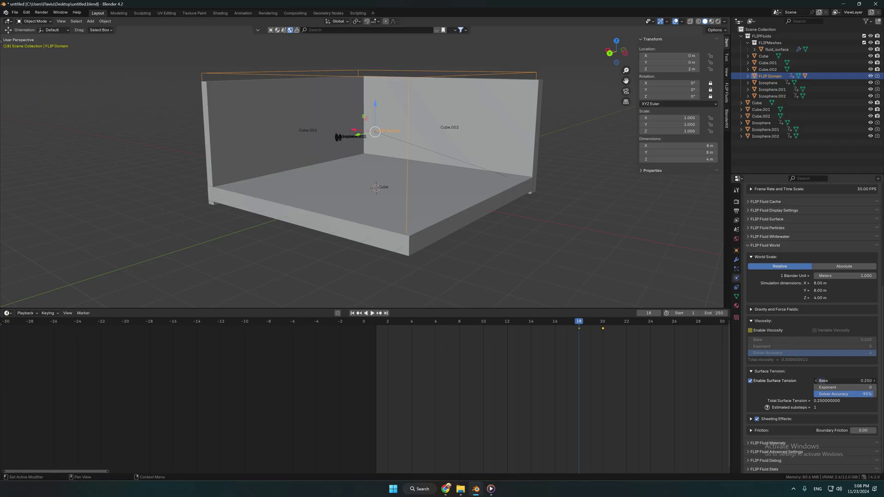
type("0.1")
key("Return")
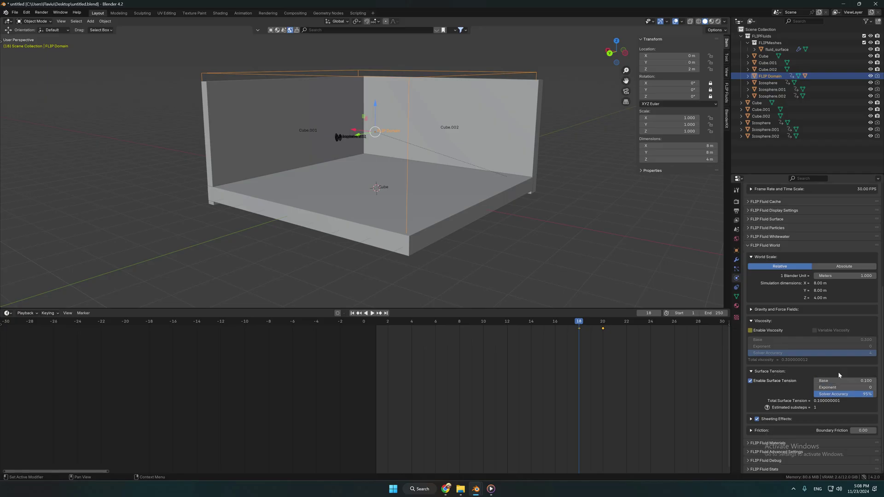
left_click(751, 419)
scroll(755, 414, "down", 3)
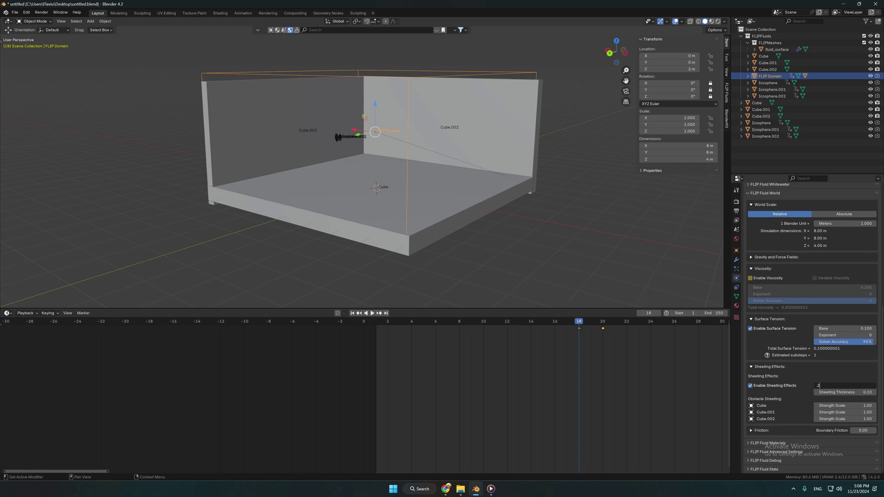
key("Return")
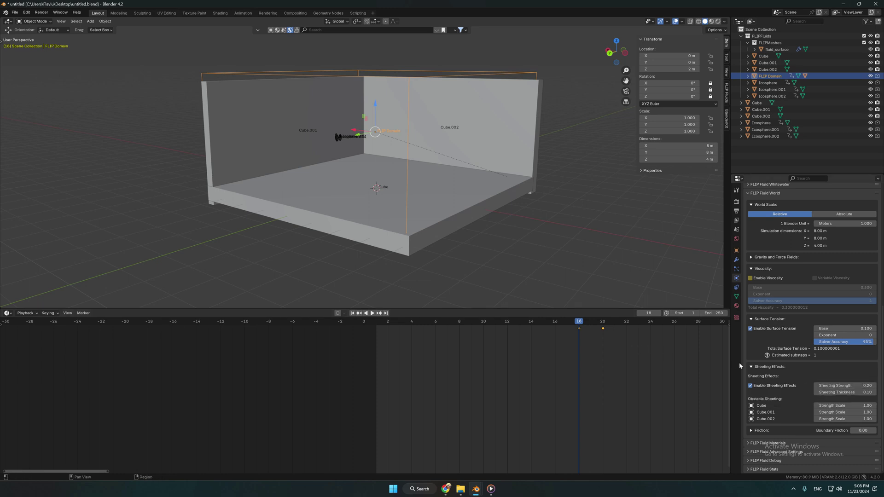
Step: Set the domain's grid resolution to 255 and return the timeline to frame 1
scroll(551, 345, "down", 1)
scroll(804, 326, "up", 2)
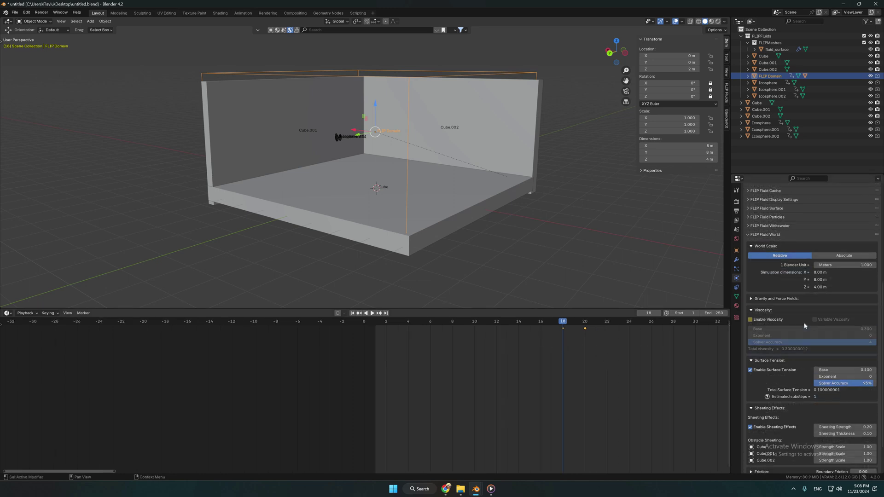
scroll(804, 326, "up", 5)
left_click(828, 235)
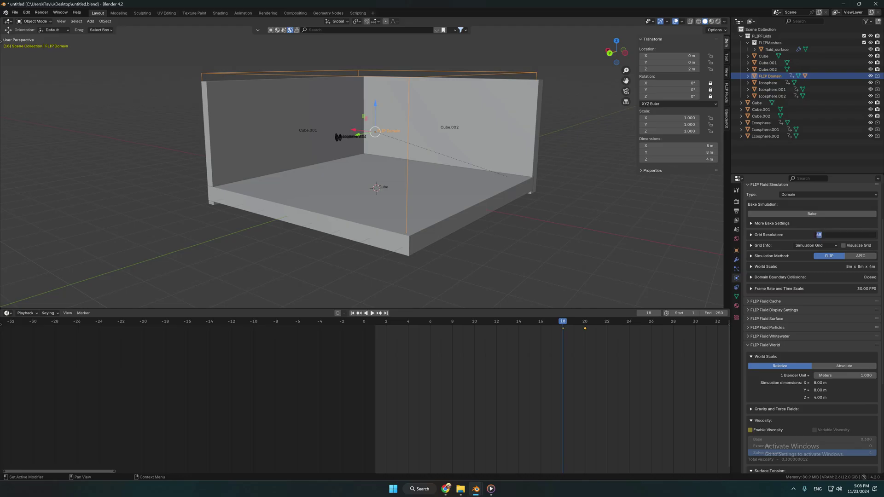
key("Return")
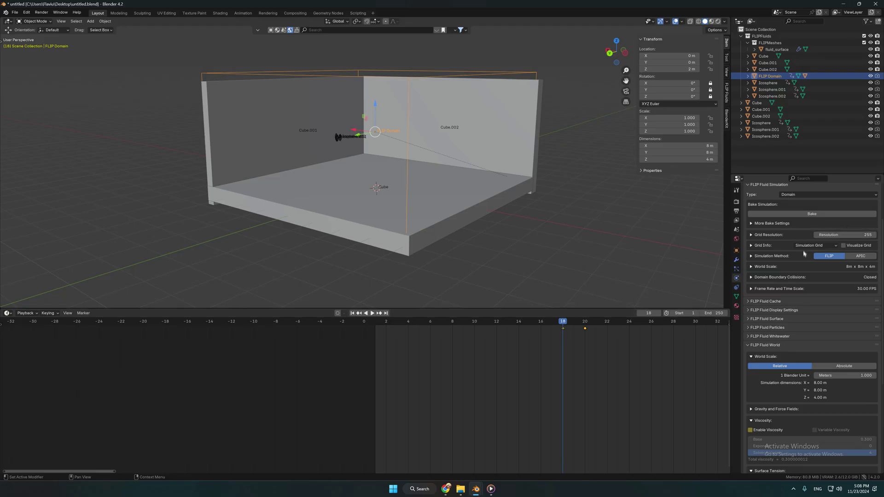
scroll(804, 253, "up", 1)
left_click(352, 313)
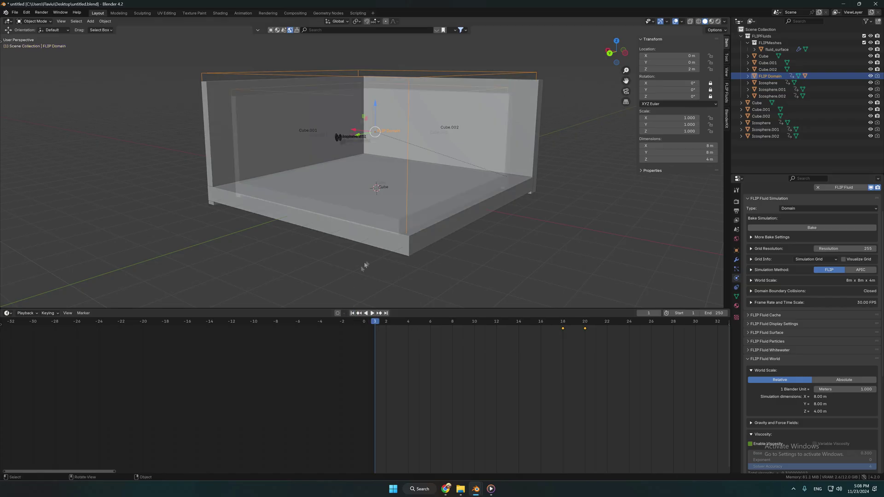
scroll(377, 184, "down", 2)
middle_click_drag(382, 170, 421, 198, "shift")
scroll(401, 206, "up", 2)
middle_click_drag(472, 218, 461, 211, "shift")
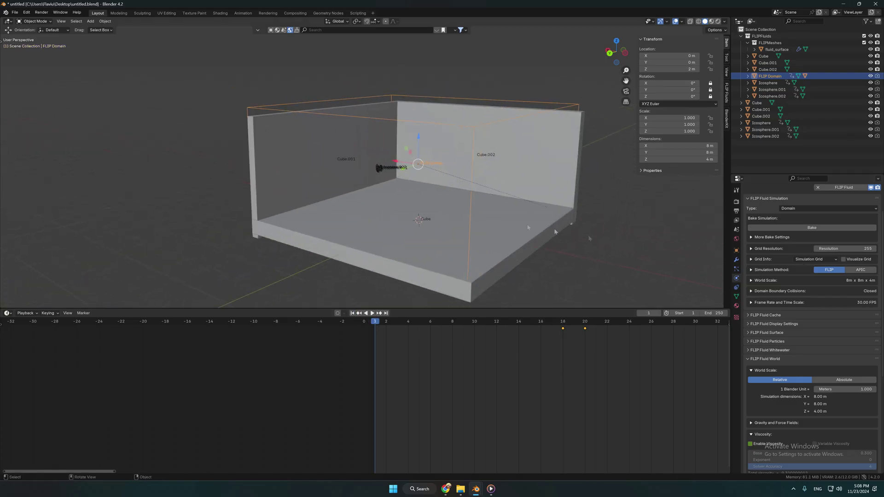
Step: Bake the fluid simulation, pausing the bake at frame 62, and play back the baked frames
left_click(838, 227)
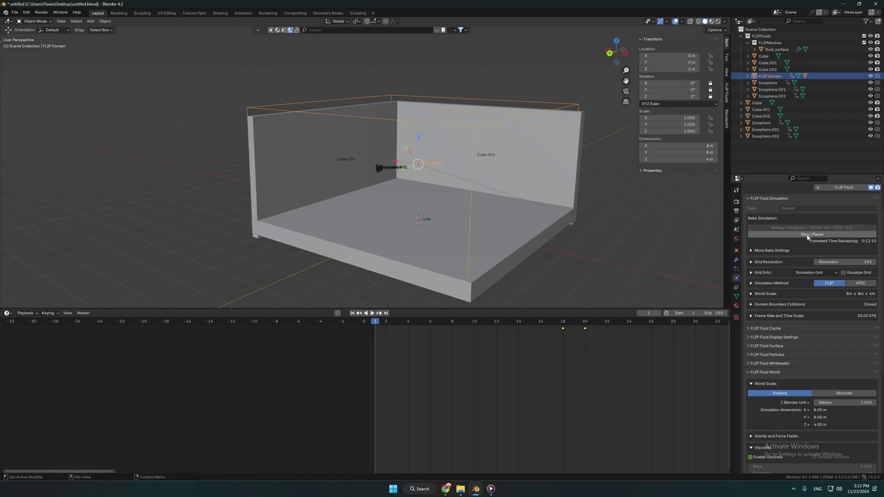
left_click(837, 233)
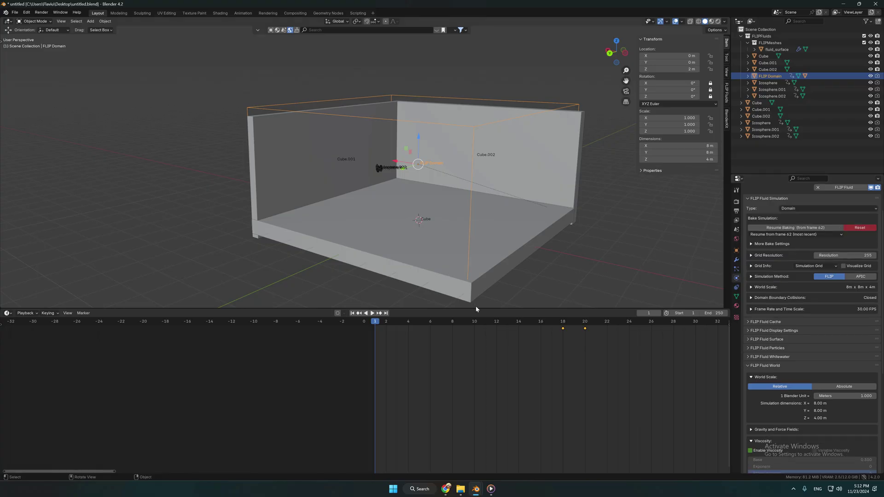
left_click(373, 313)
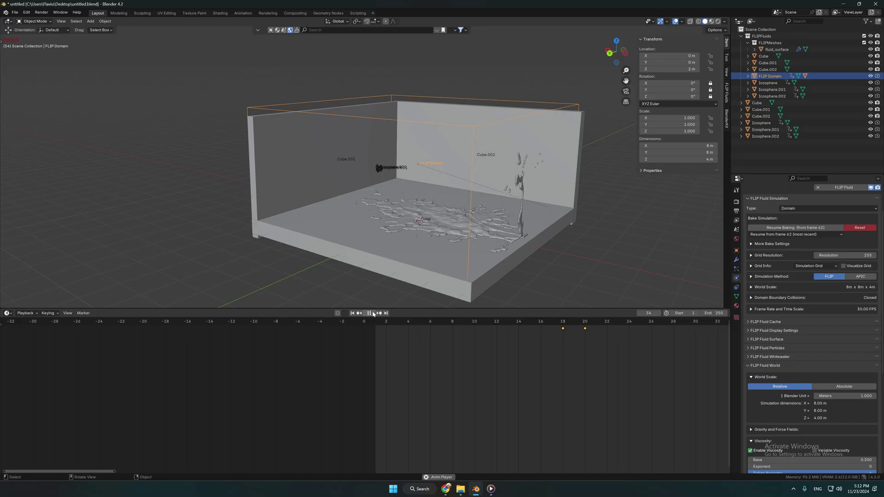
left_click(373, 314)
Step: Select the fluid surface mesh on the floor and shade it smooth
middle_click_drag(438, 223, 462, 221)
scroll(478, 218, "up", 2)
right_click(465, 228)
left_click(515, 234)
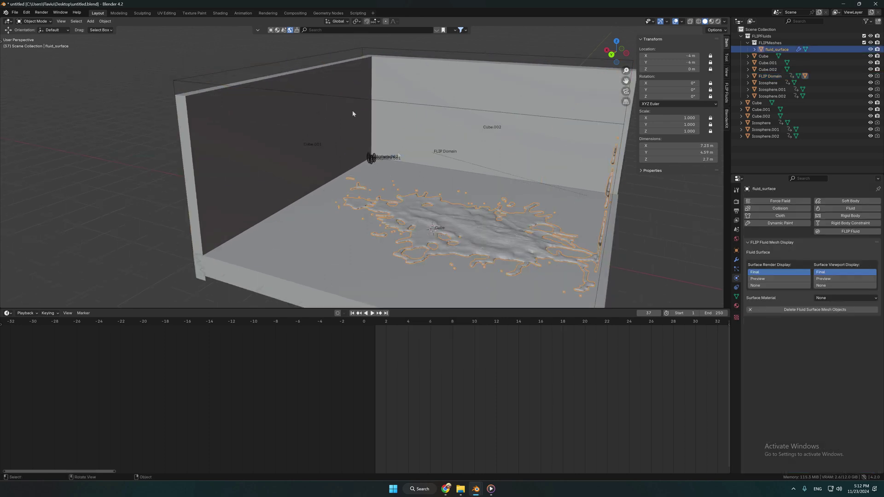
Step: Search the online material library for BLOOD and apply the dark red Blood material to the fluid surface
left_click(441, 31)
left_click(436, 30)
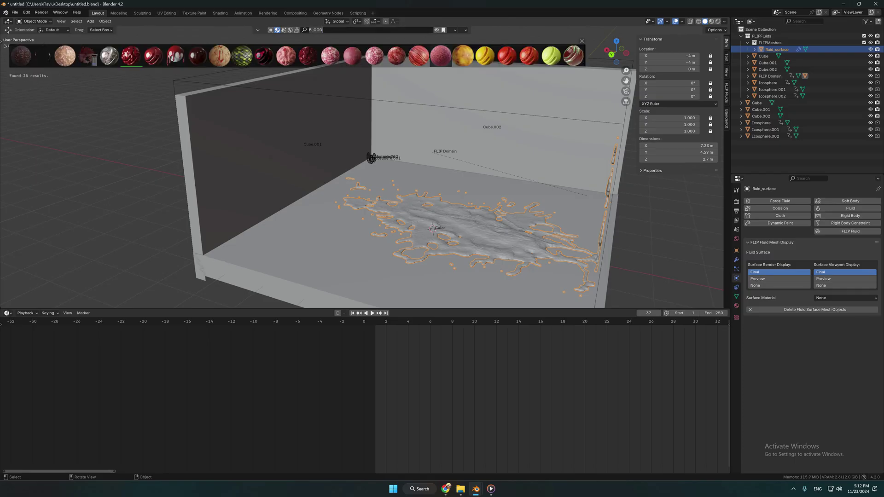
left_click(131, 56)
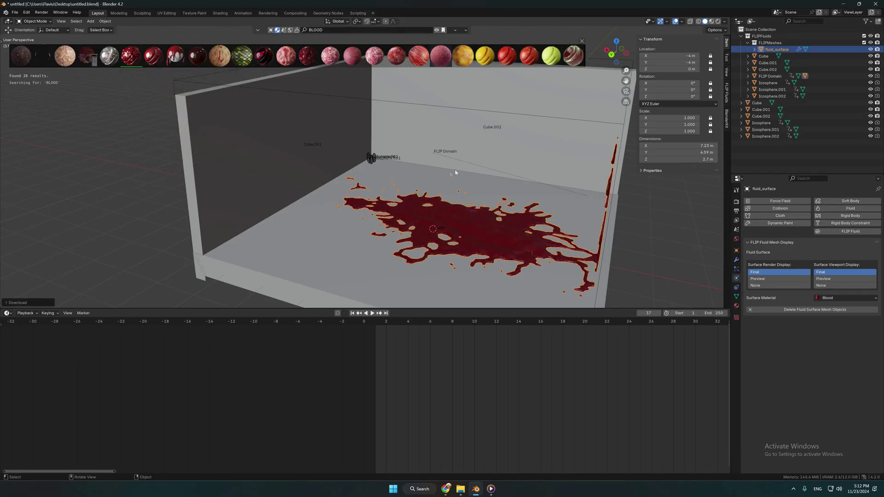
Step: Switch the viewport to rendered shading with the whole room in view
scroll(480, 192, "down", 2)
left_click(718, 22)
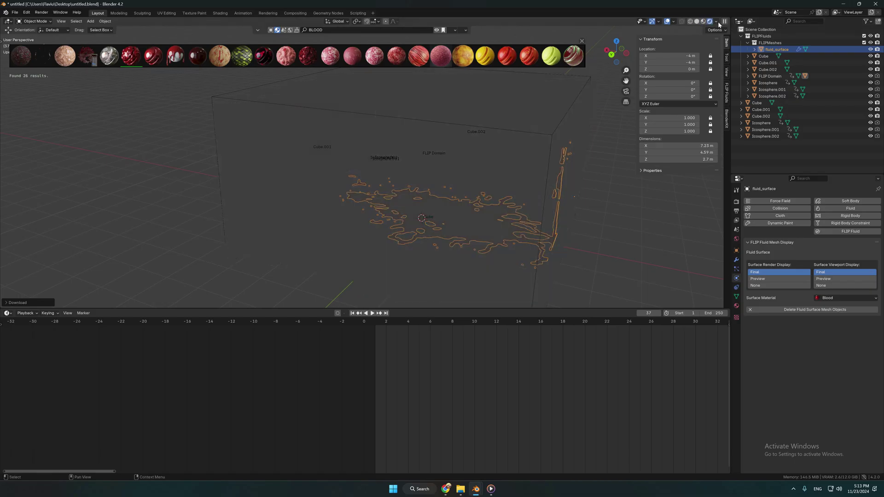
middle_click_drag(613, 233, 553, 241)
Step: Play the blood burst animation in the rendered viewport from frame 9 and stop it at frame 19
left_click(467, 327)
scroll(461, 340, "down", 1)
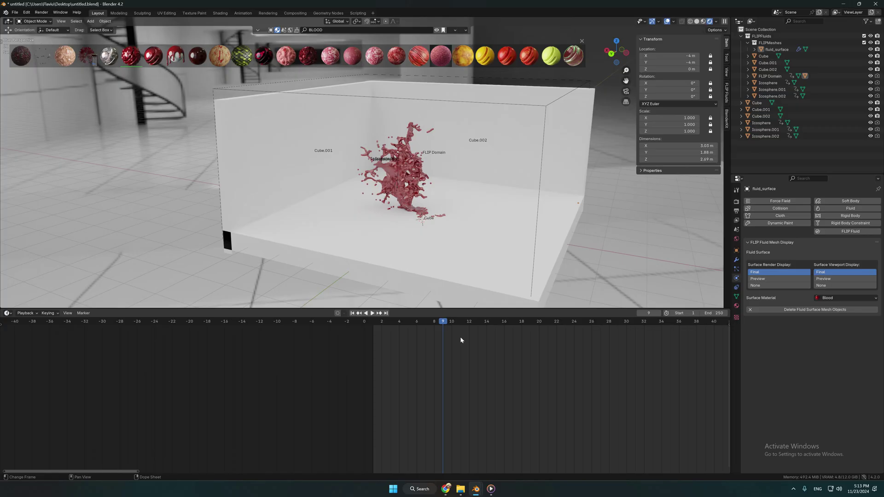
key("space")
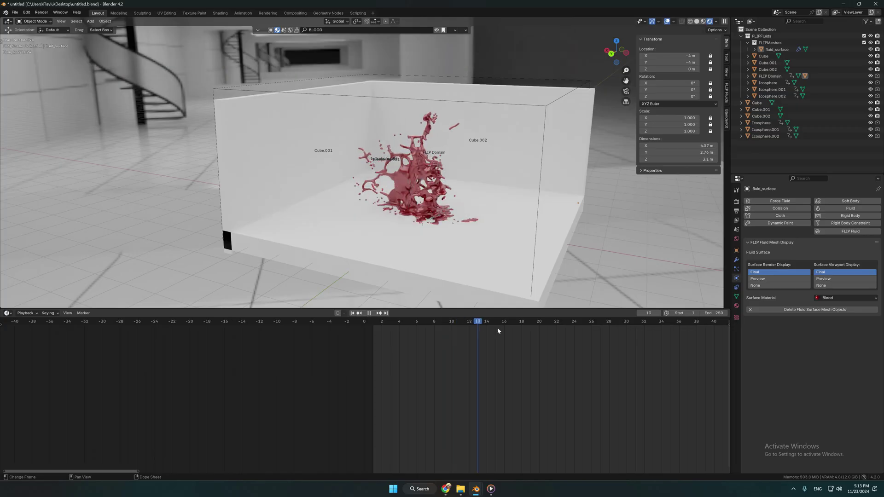
key("space")
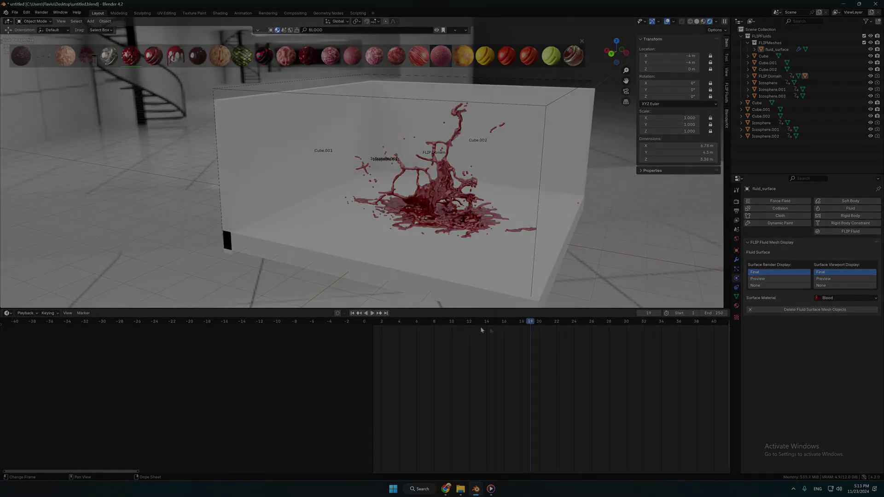